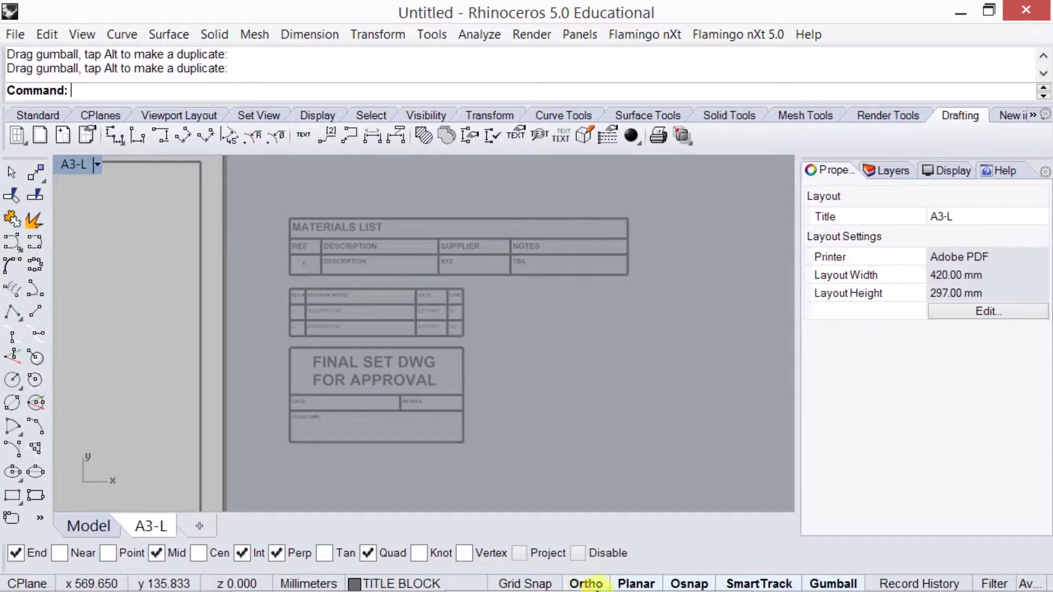
Step: Save the file as 201704_TITLE BLOCK.3dm and pan to show the whole A3-L sheet
click(555, 549)
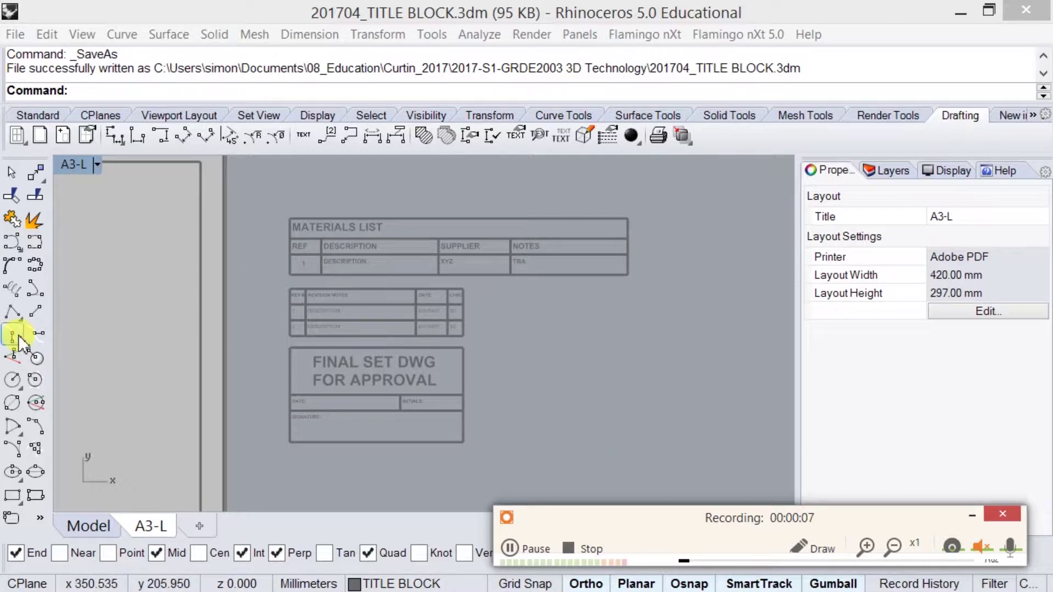
right_drag(159, 274, 328, 274)
scroll(329, 274, down, 1)
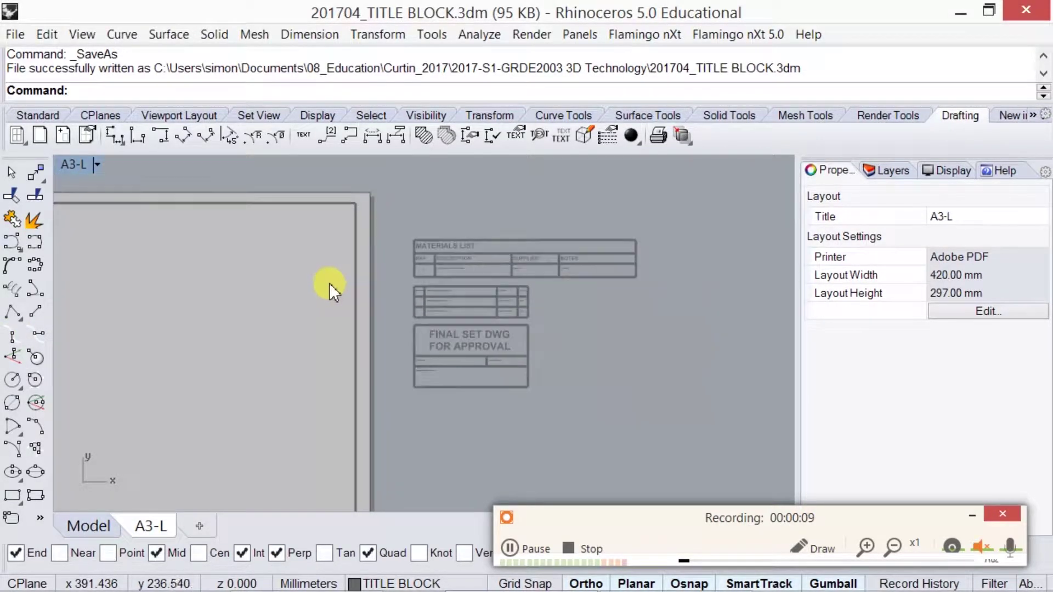
scroll(329, 283, down, 1)
scroll(360, 263, down, 1)
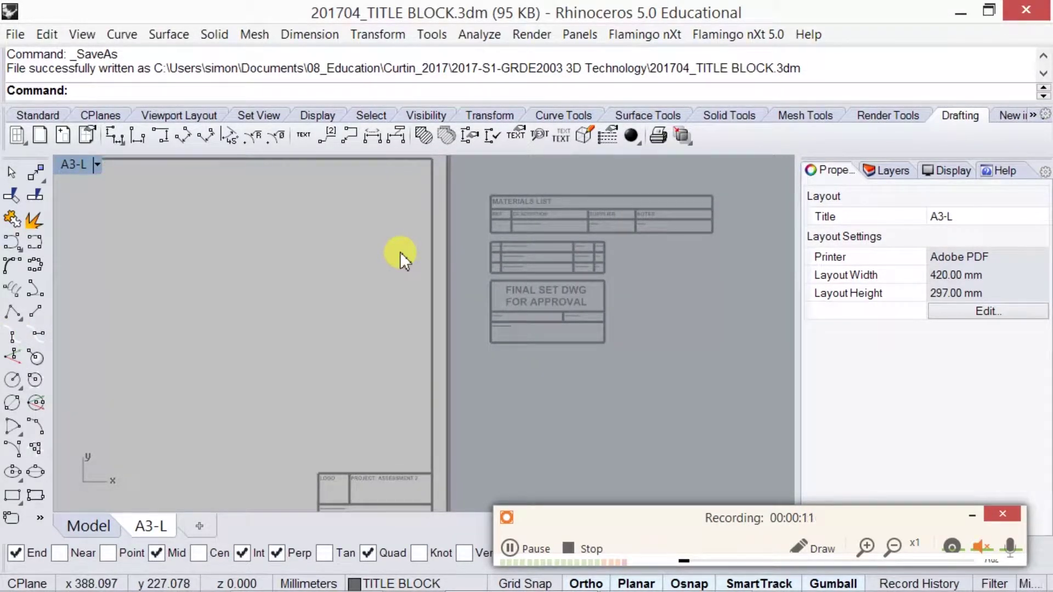
mouse_move(387, 318)
right_down()
mouse_move(419, 341)
mouse_move(510, 303)
right_up()
scroll(510, 302, down, 1)
scroll(508, 305, down, 1)
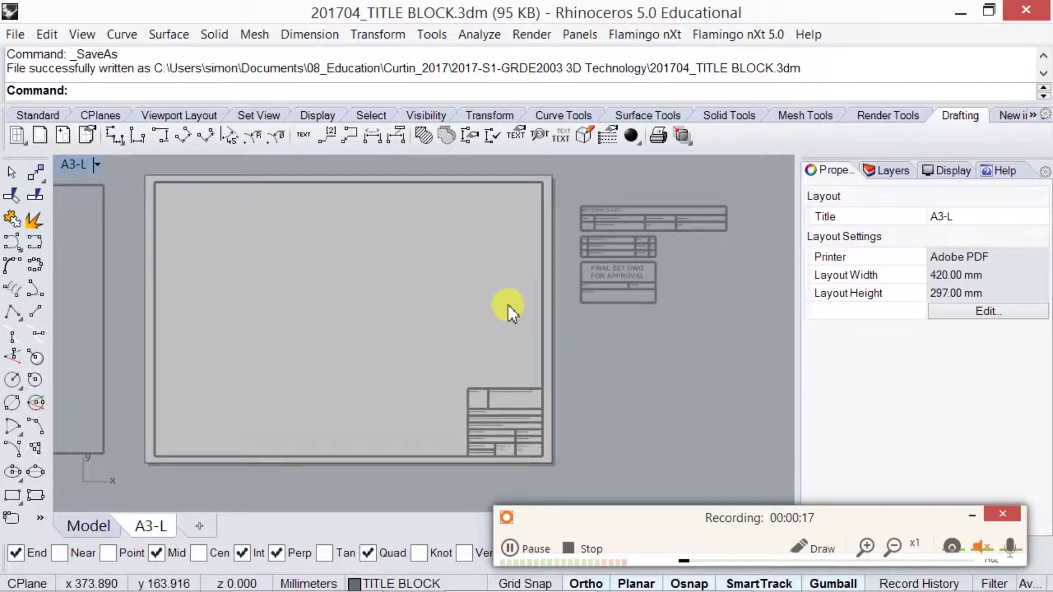
right_drag(419, 370, 565, 328)
scroll(565, 328, down, 3)
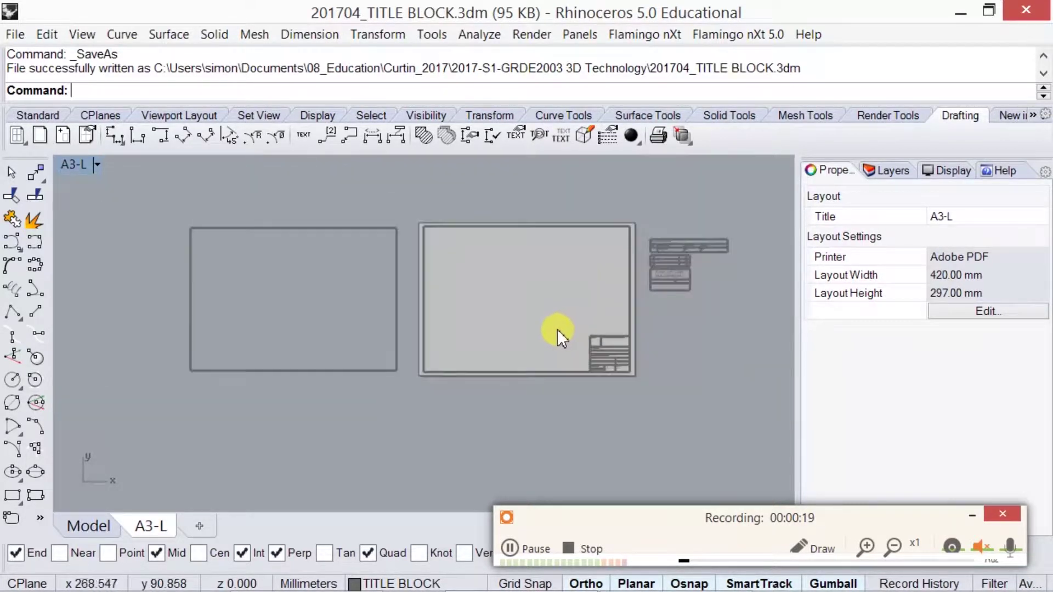
Step: Copy the A3-L layout with Move or Copy and rename the copy A3-P
right_click(156, 527)
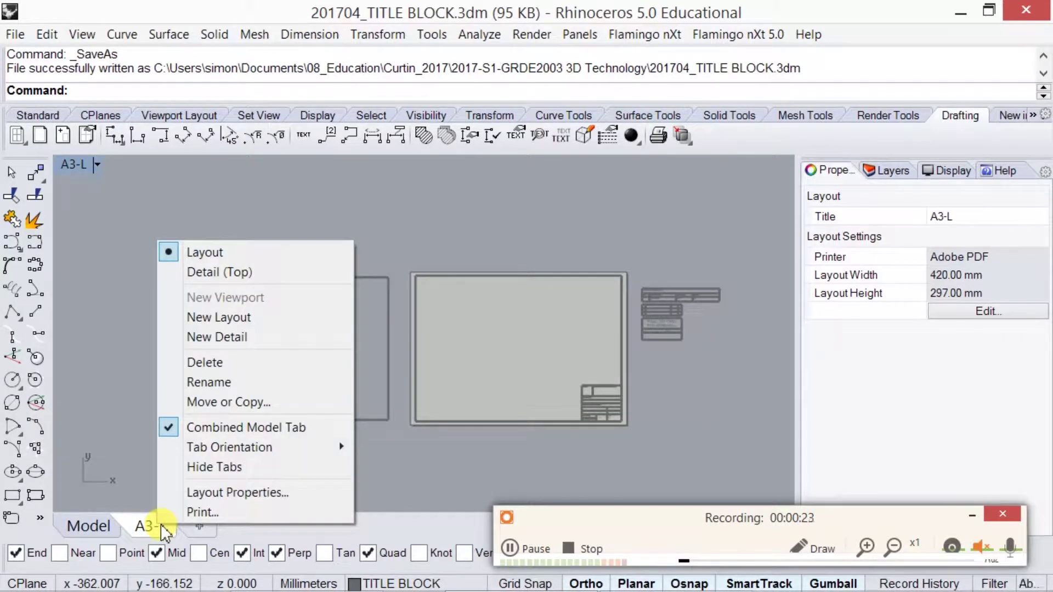
click(222, 399)
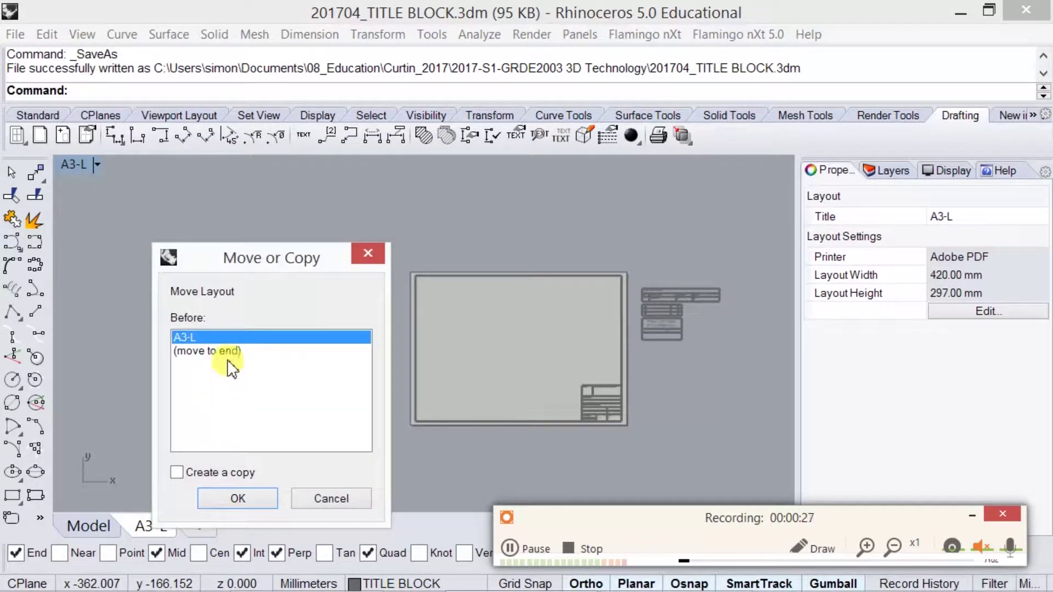
click(212, 472)
click(217, 491)
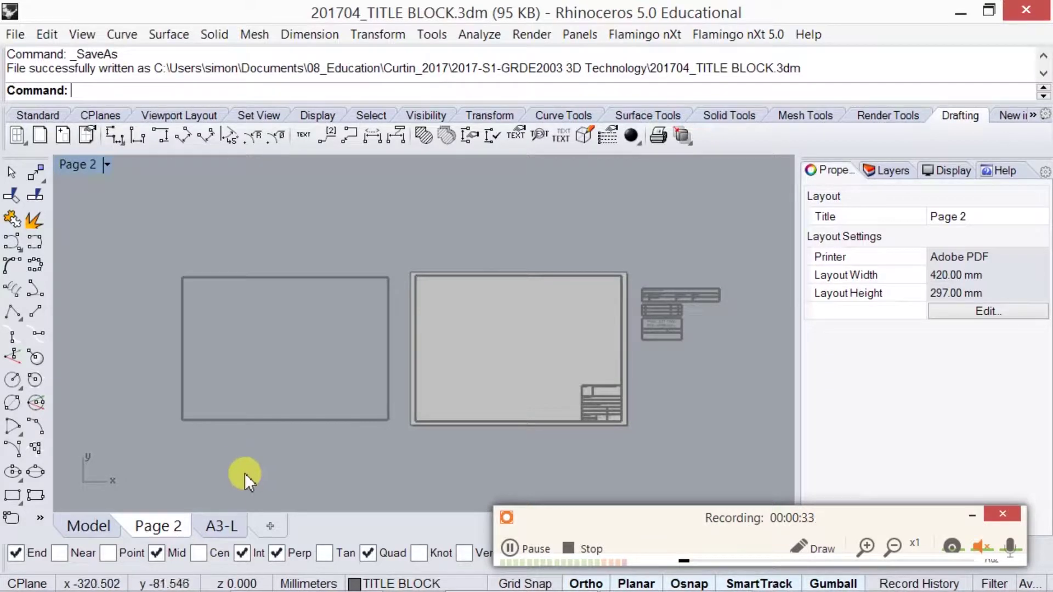
double_click(173, 528)
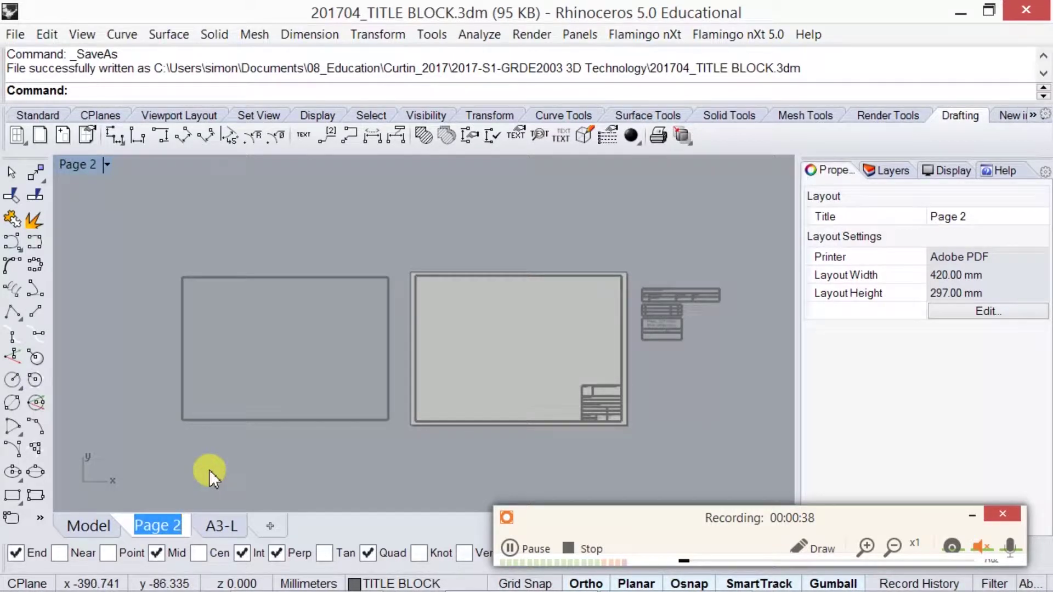
text(A3-P)
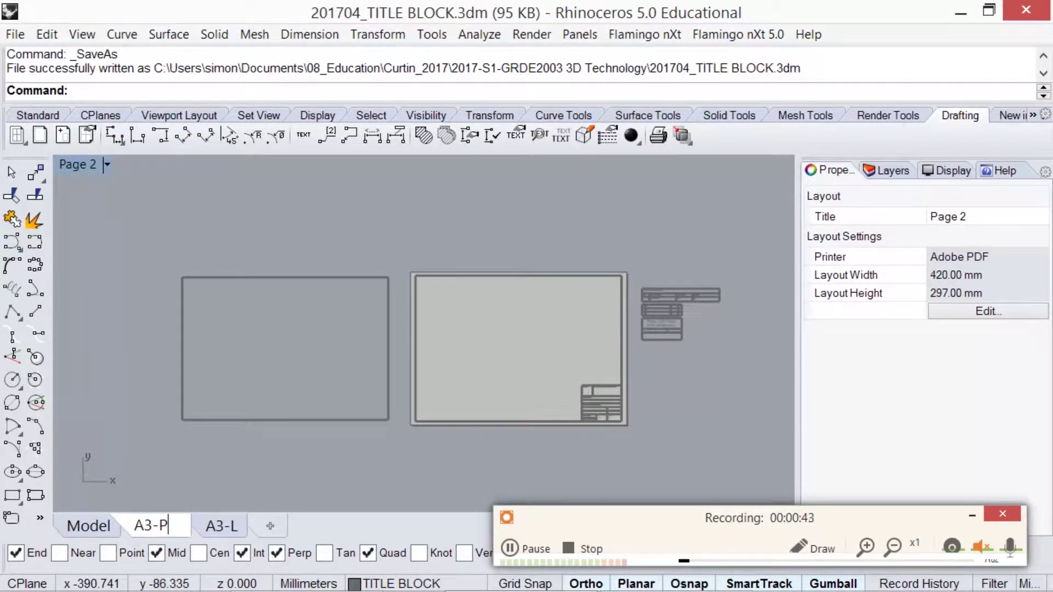
key(Return)
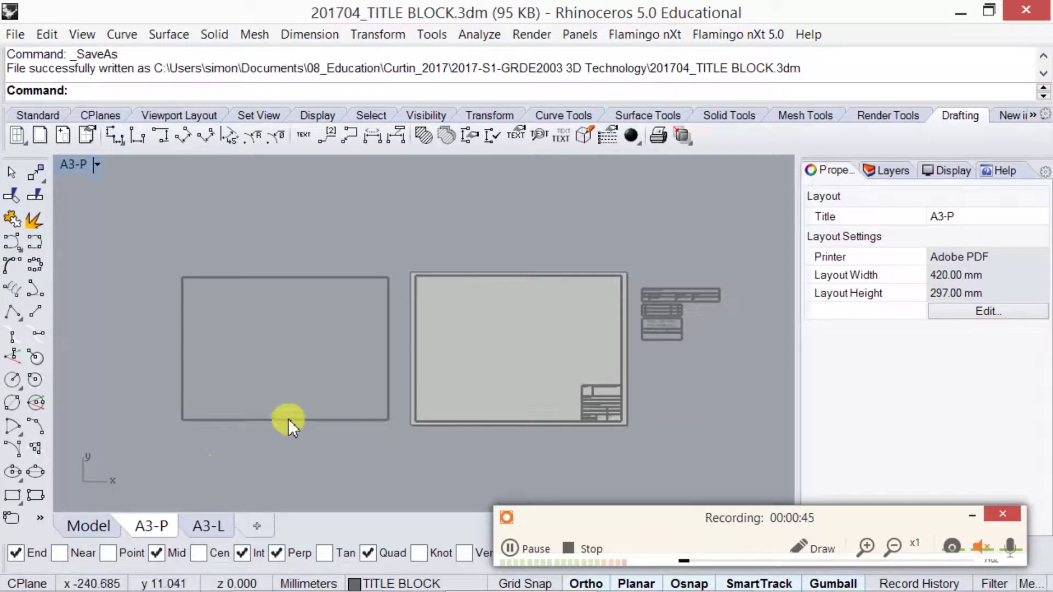
right_drag(358, 384, 375, 377)
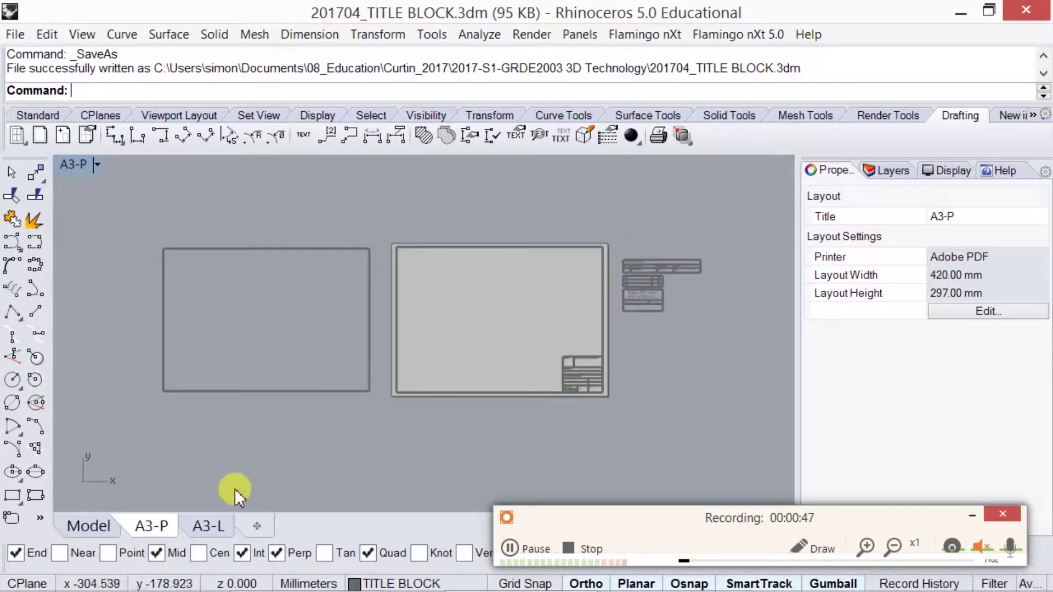
Step: Set the A3-P layout's page orientation to Portrait in Layout Properties
right_click(153, 523)
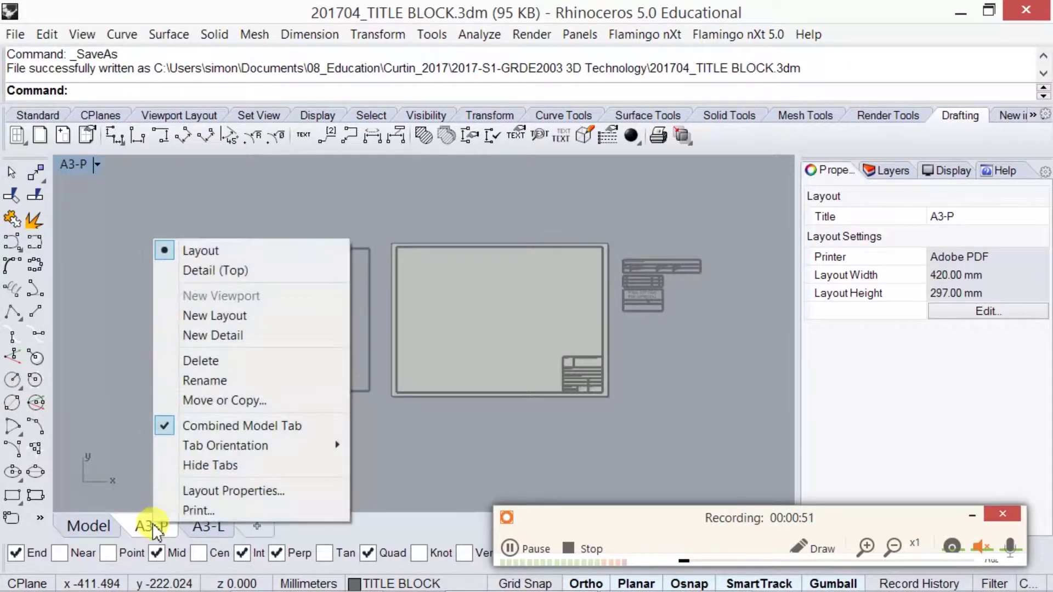
click(271, 492)
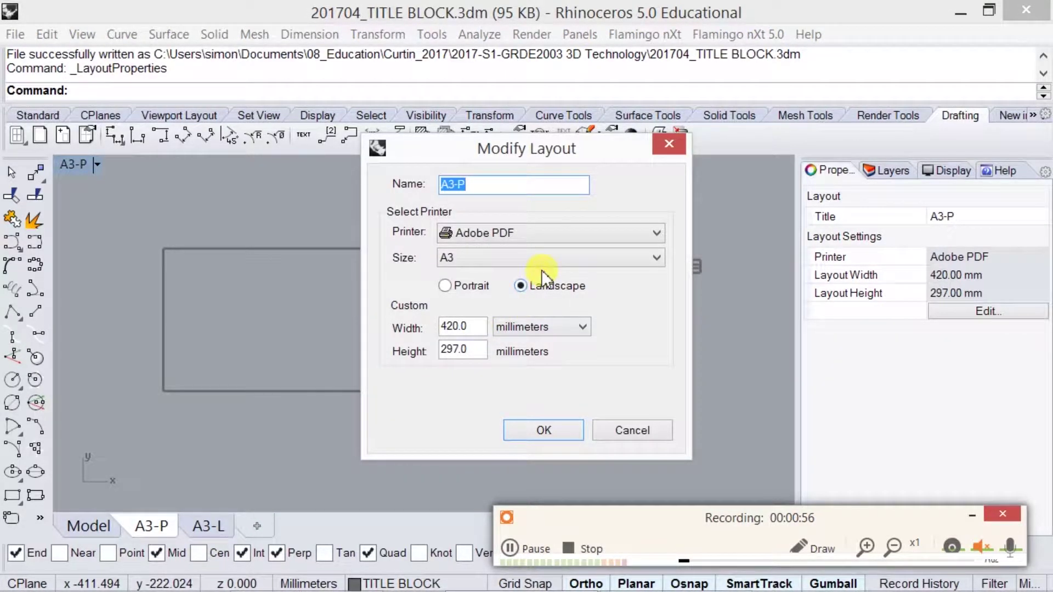
click(481, 287)
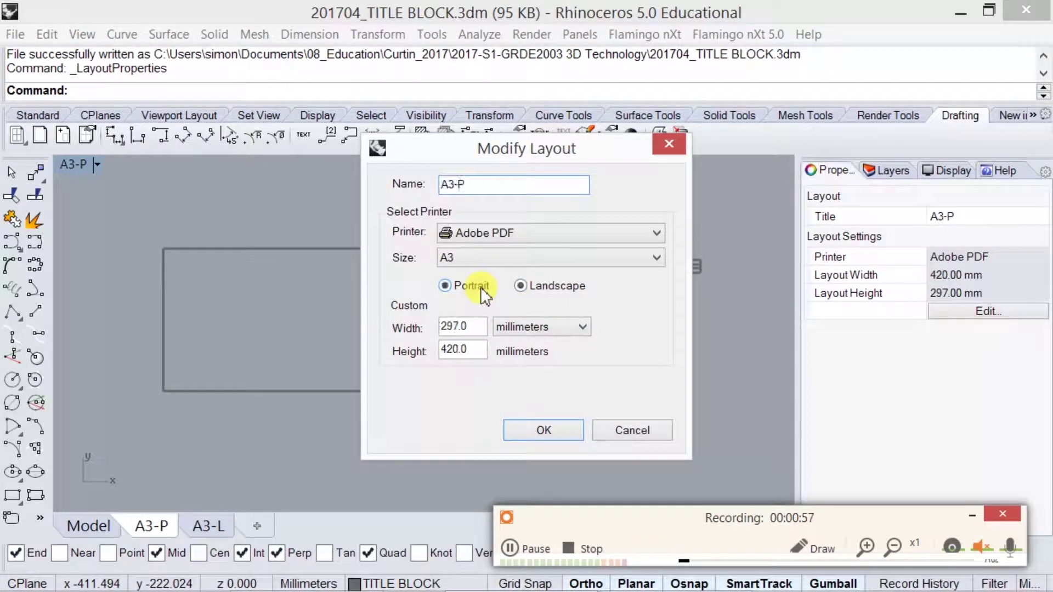
click(533, 432)
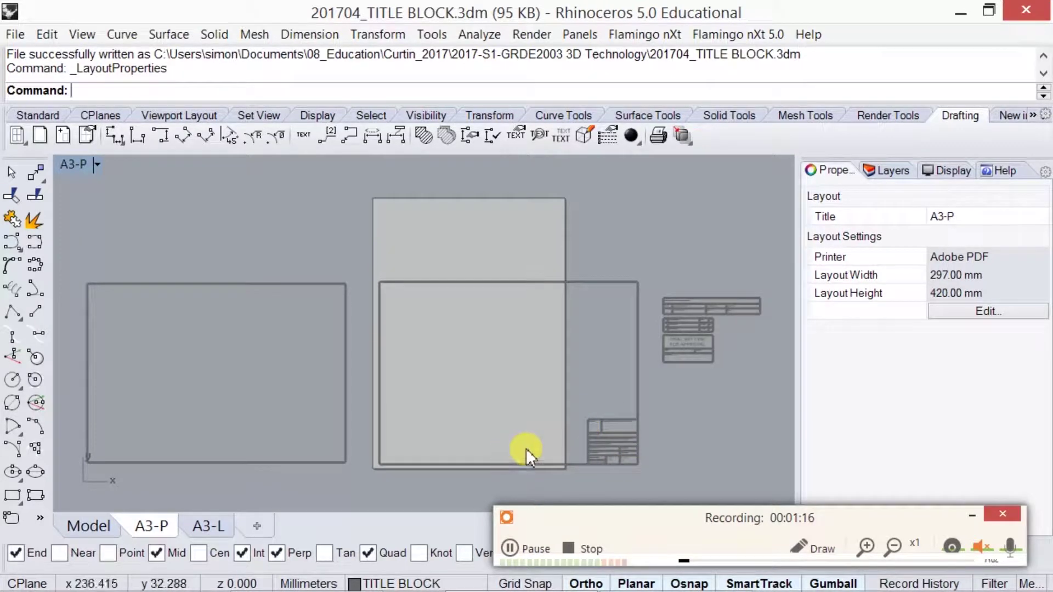
scroll(572, 203, up, 3)
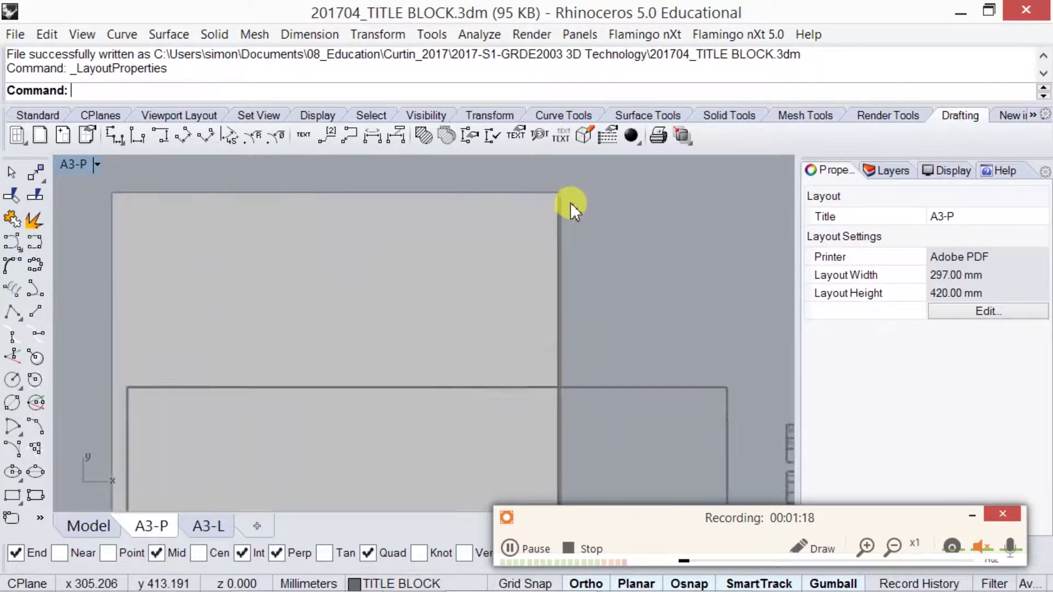
scroll(571, 202, up, 2)
Step: Draw a portrait inner border rectangle offset -10,-7 from the sheet corner
click(37, 116)
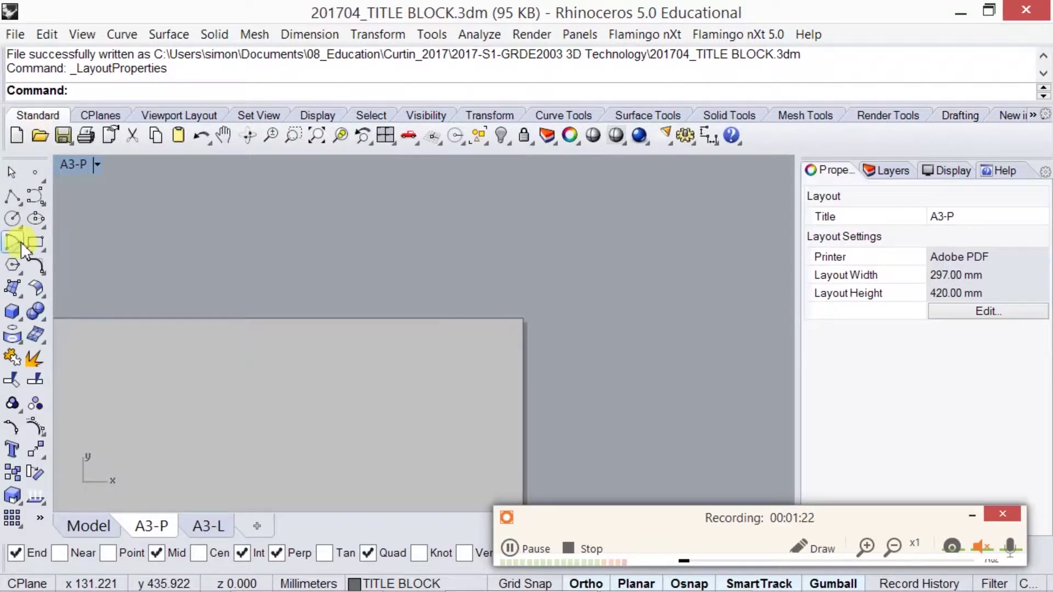
click(22, 247)
click(523, 318)
text(-10)
key(Return)
text(-7)
key(Return)
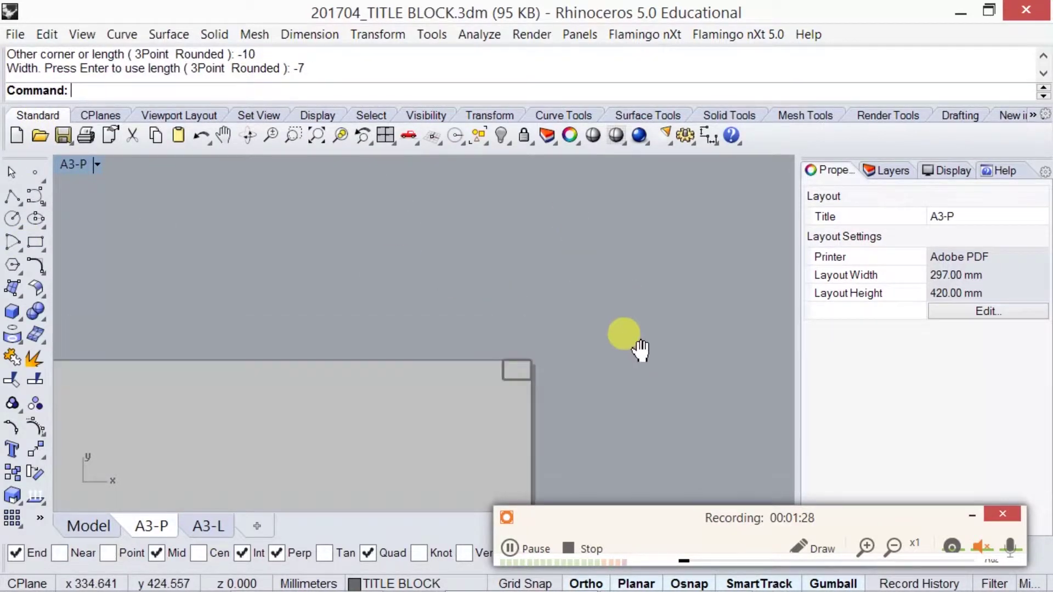
scroll(641, 349, down, 2)
scroll(604, 255, down, 2)
click(36, 242)
click(365, 452)
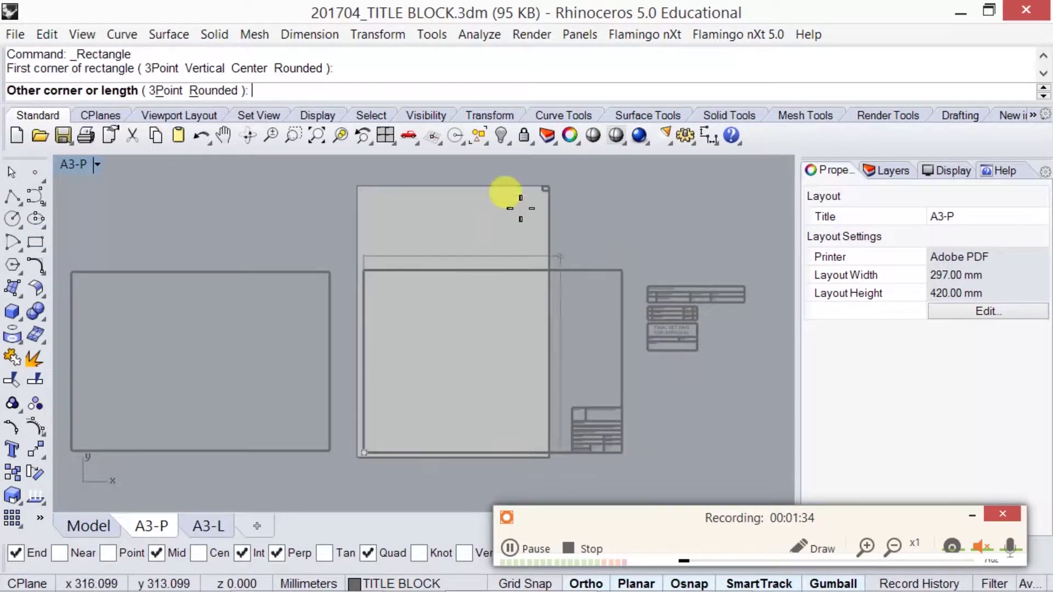
click(543, 191)
Step: Delete the old landscape border and move the title block to the bottom-right corner
click(592, 268)
key(Delete)
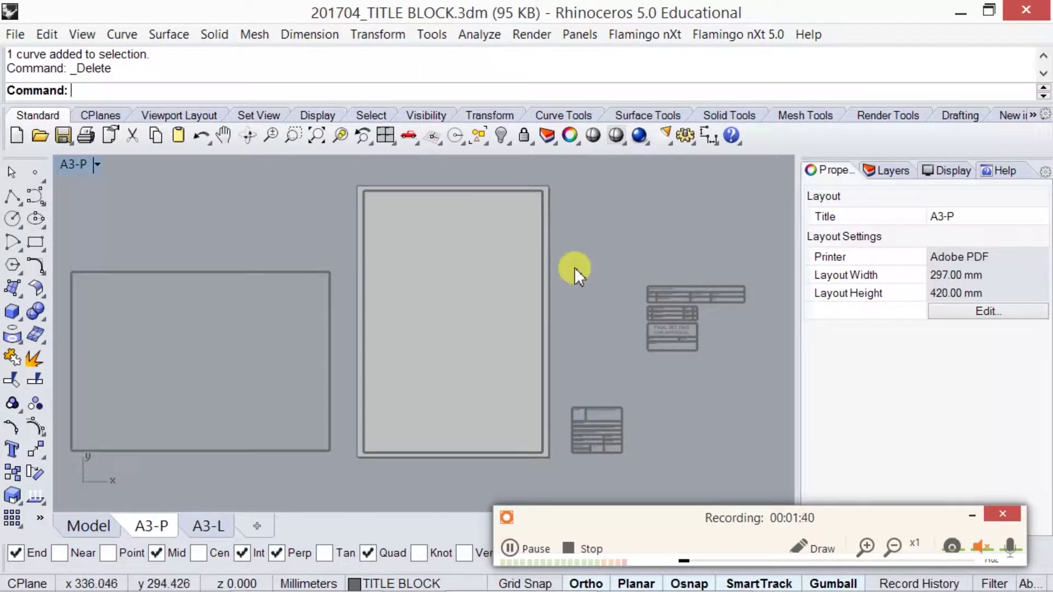
mouse_move(574, 267)
mouse_down()
mouse_move(765, 469)
mouse_move(572, 241)
mouse_up()
text(move)
key(Return)
click(623, 452)
click(543, 452)
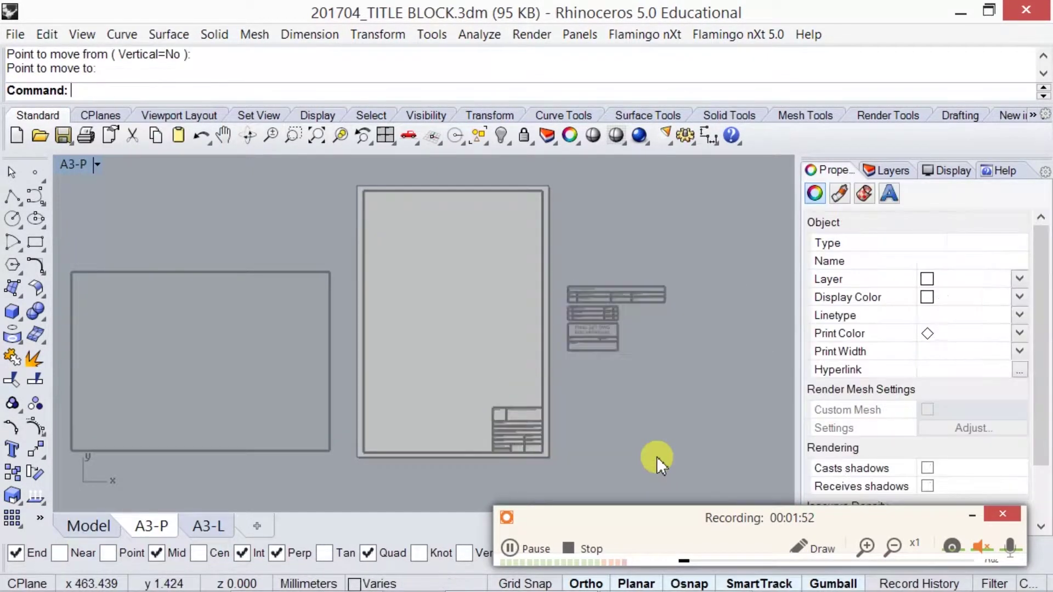
click(658, 461)
scroll(649, 439, down, 1)
Step: Use the A3-P layout tab options to add the A4-P layout
right_click(165, 527)
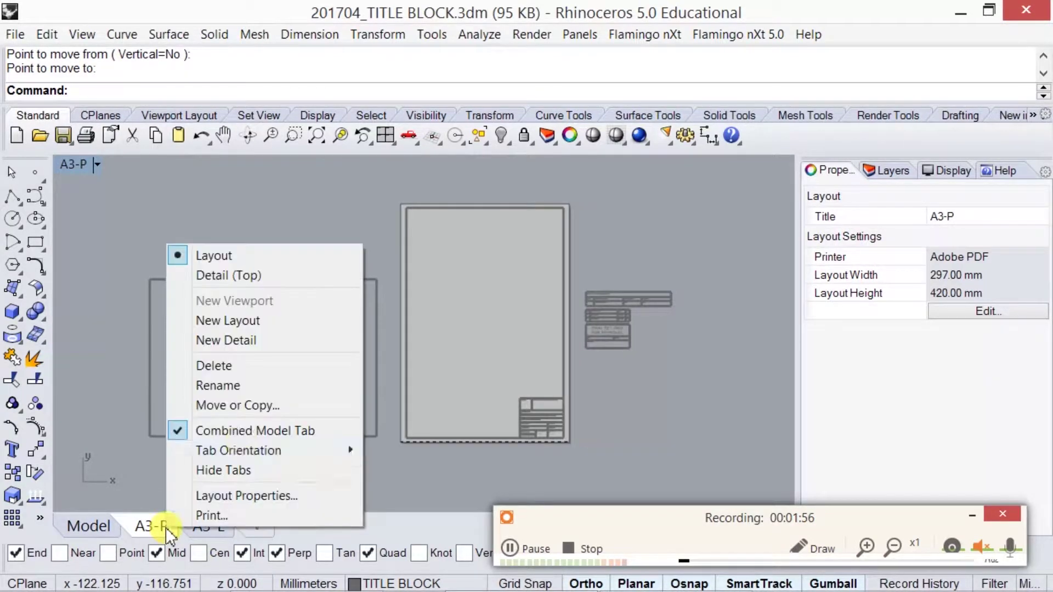
click(682, 386)
click(522, 540)
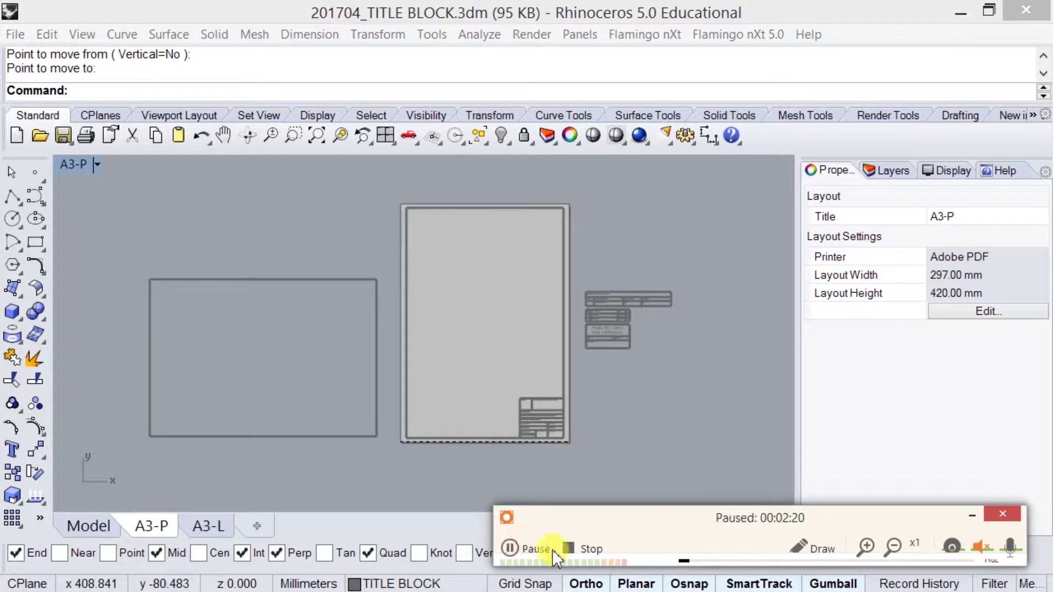
click(553, 550)
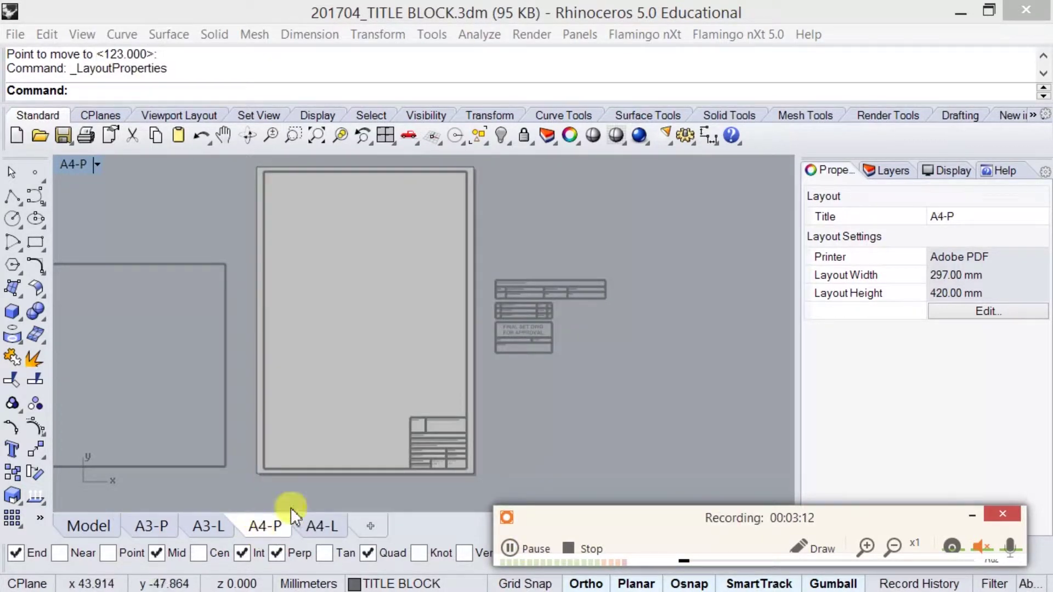
Step: Set the A4-P layout's page size to A4
right_click(293, 515)
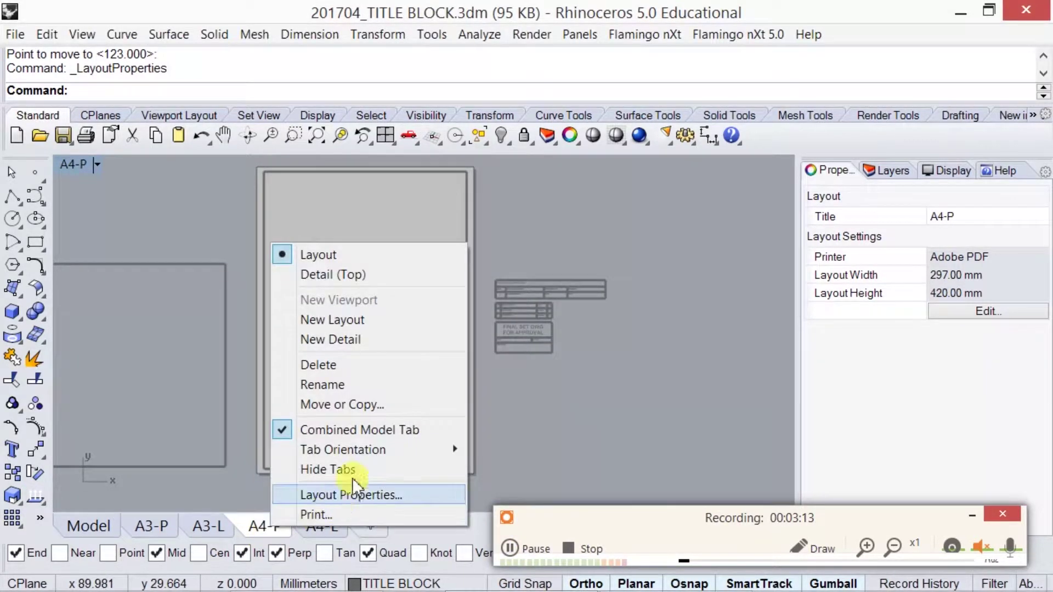
click(346, 495)
click(451, 265)
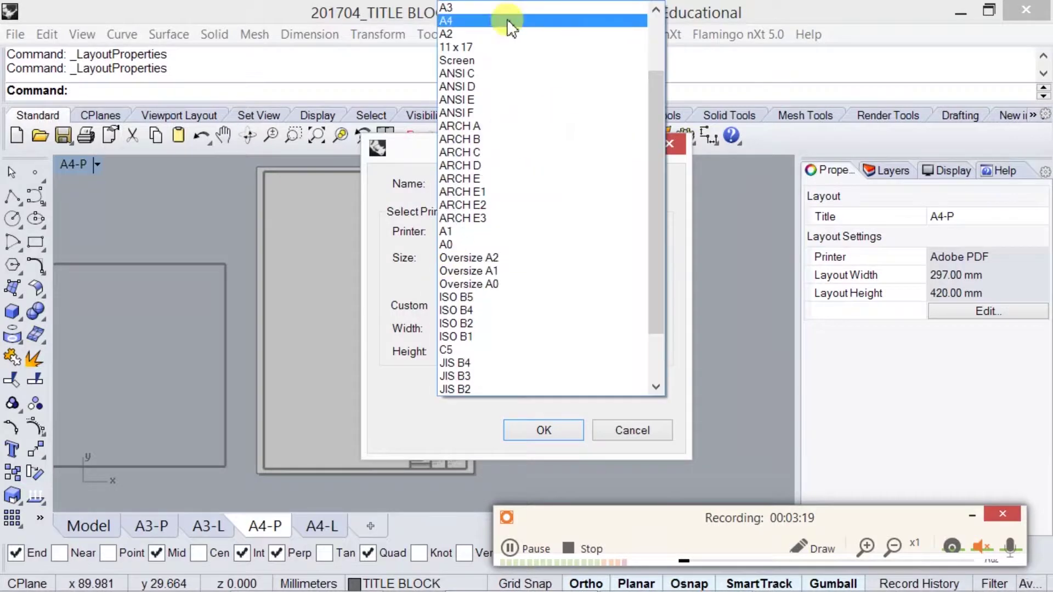
click(505, 24)
click(535, 434)
Step: Draw a 5 by 7 helper rectangle at the page corner and delete unwanted curves
click(47, 247)
click(288, 385)
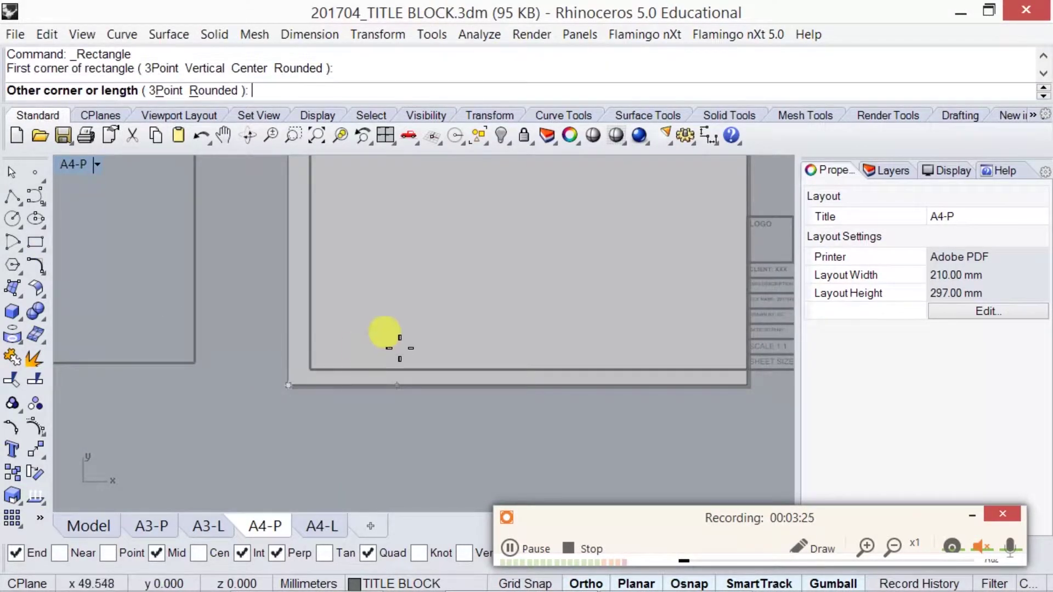
text(5)
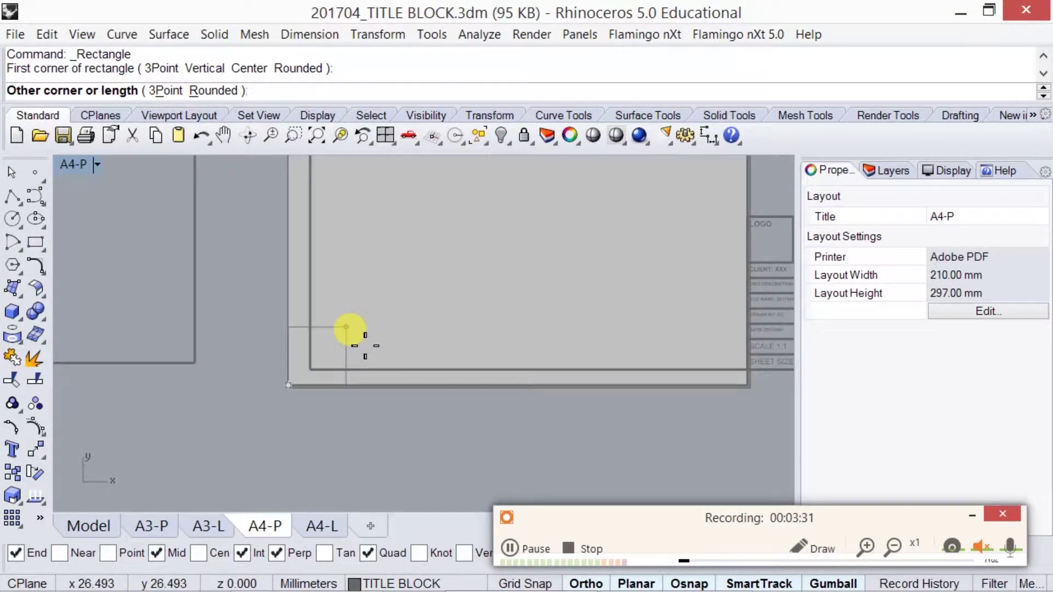
key(Return)
text(7)
key(Return)
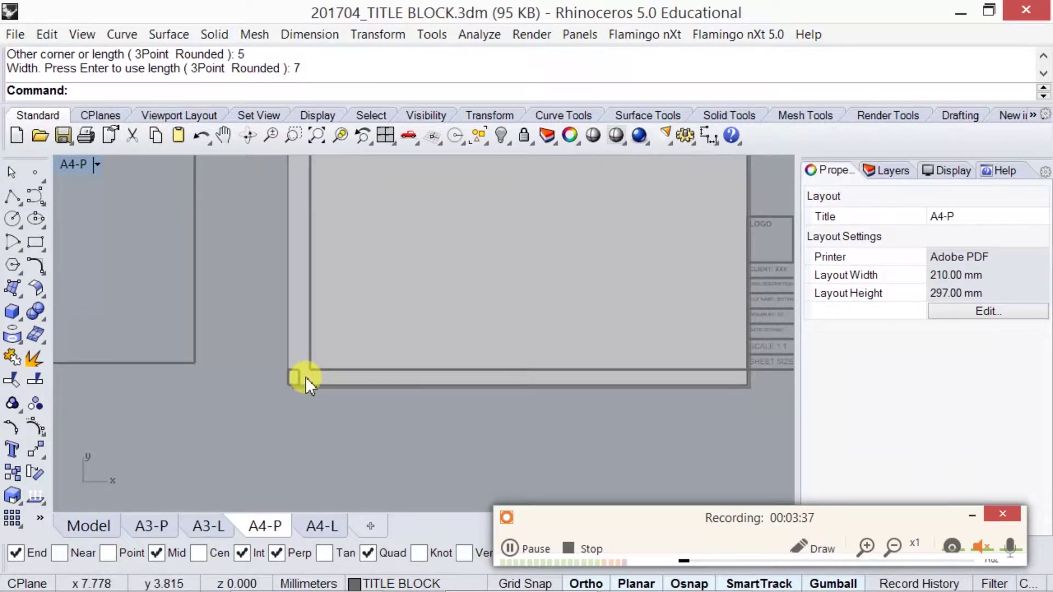
scroll(306, 376, up, 1)
click(289, 376)
text(copy)
key(Return)
scroll(475, 320, down, 3)
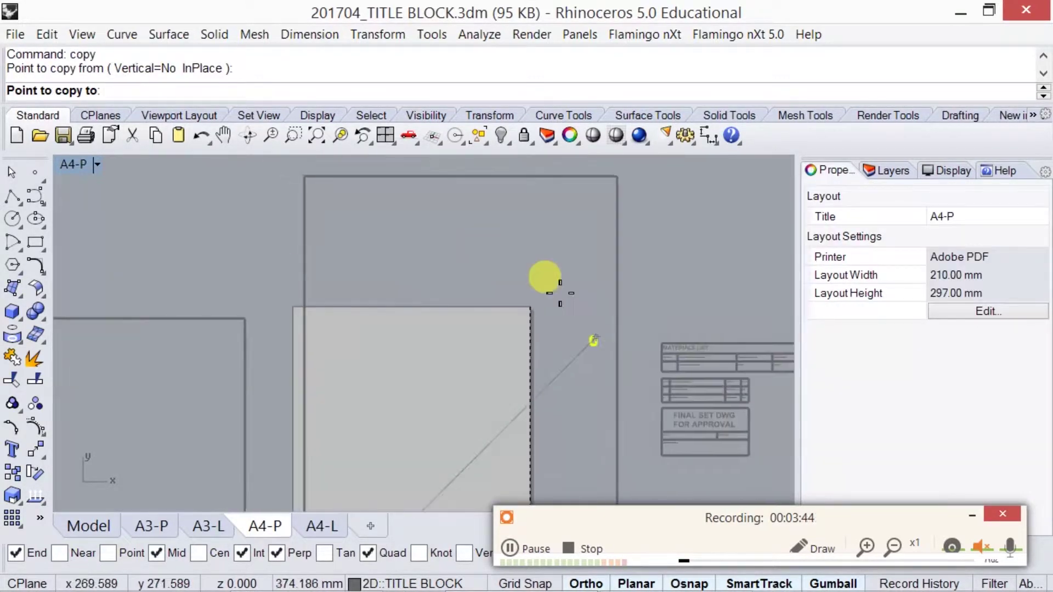
click(560, 268)
key(Return)
click(607, 241)
key(Delete)
Step: Draw a temporary rectangle across the page, then delete it
click(36, 242)
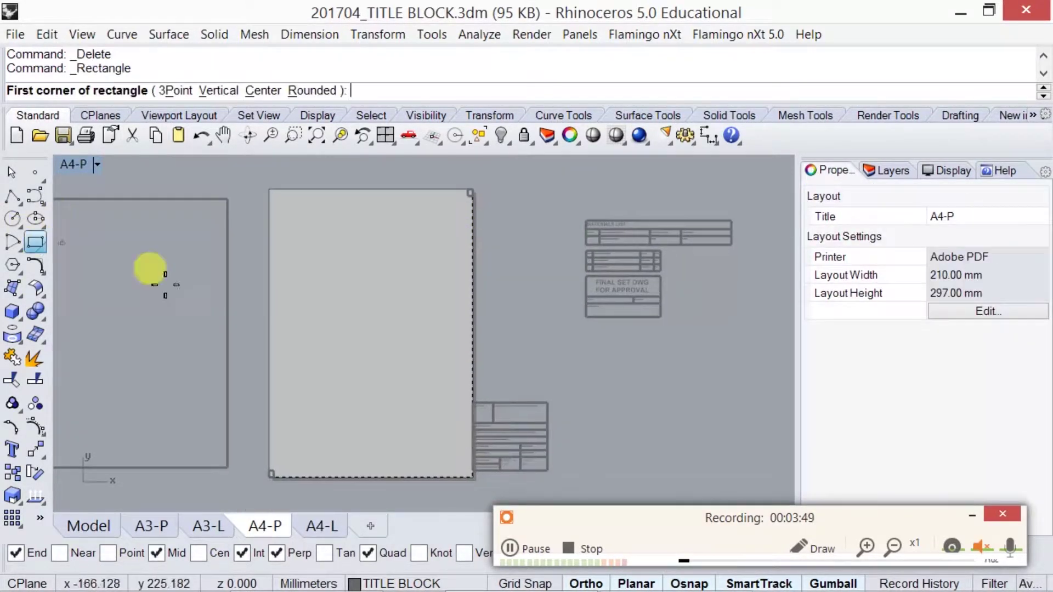
click(271, 475)
click(471, 197)
key(Delete)
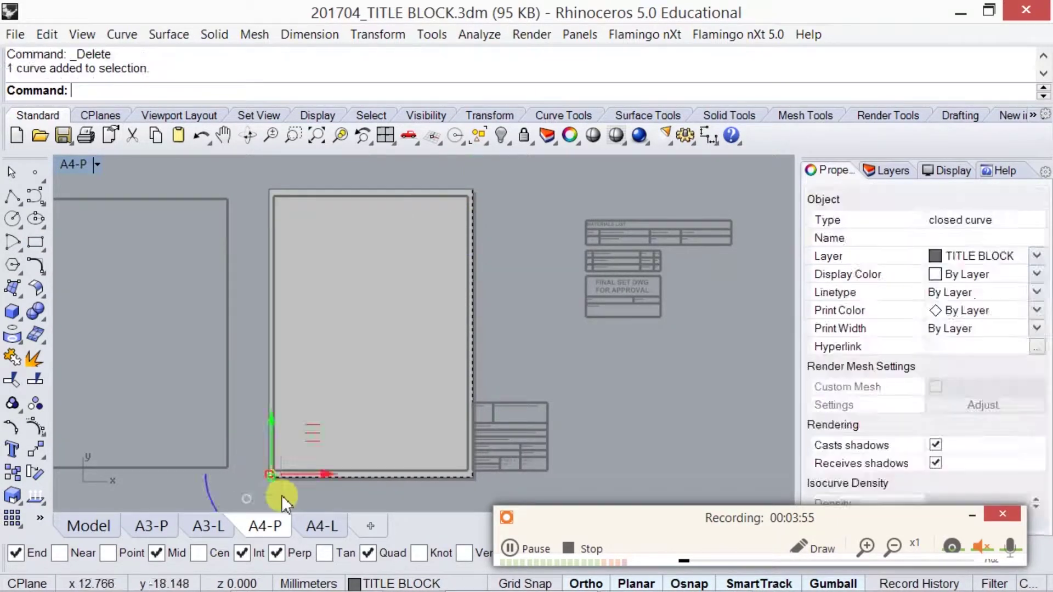
Step: Move the title block into the border corner and change its SHEET SIZE from A3 to A4
click(547, 471)
text(m)
key(Return)
click(470, 472)
scroll(461, 444, up, 3)
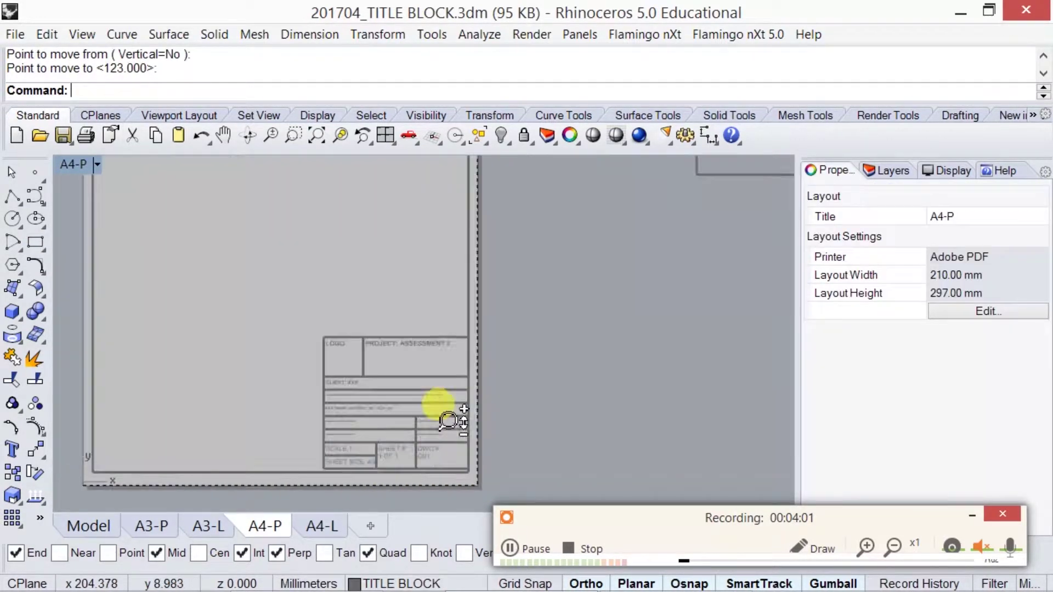
scroll(329, 329, up, 2)
drag(141, 206, 529, 483)
key(Return)
click(469, 469)
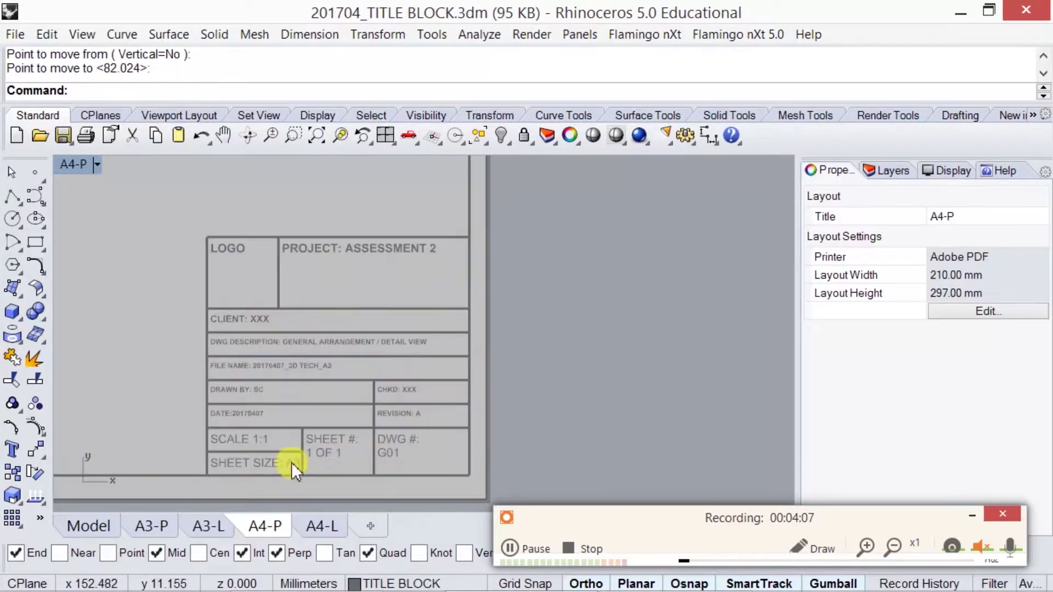
double_click(286, 458)
key(BackSpace)
text(4)
scroll(383, 409, down, 2)
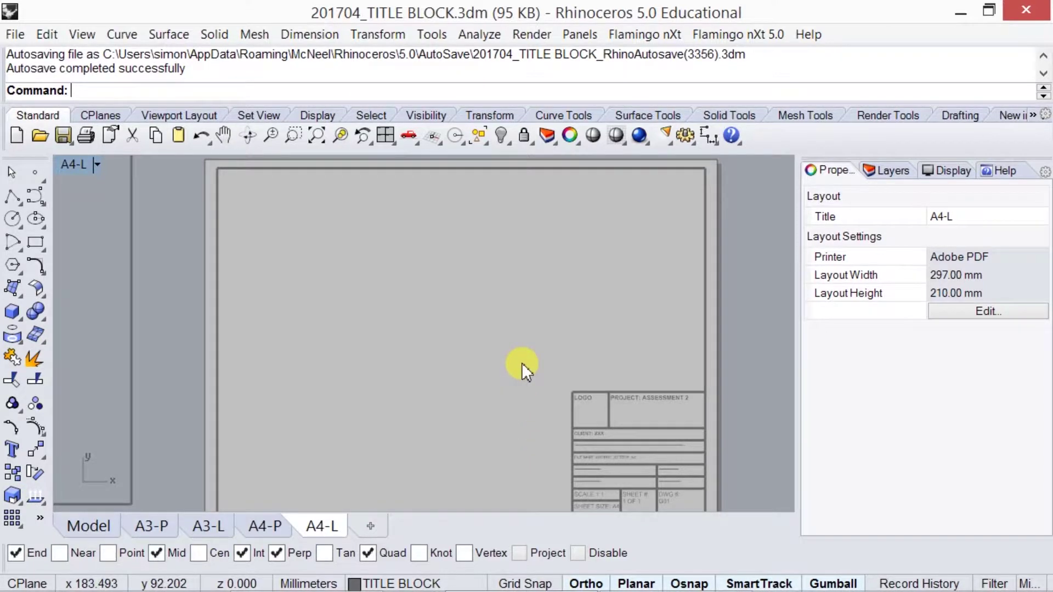
scroll(522, 362, down, 2)
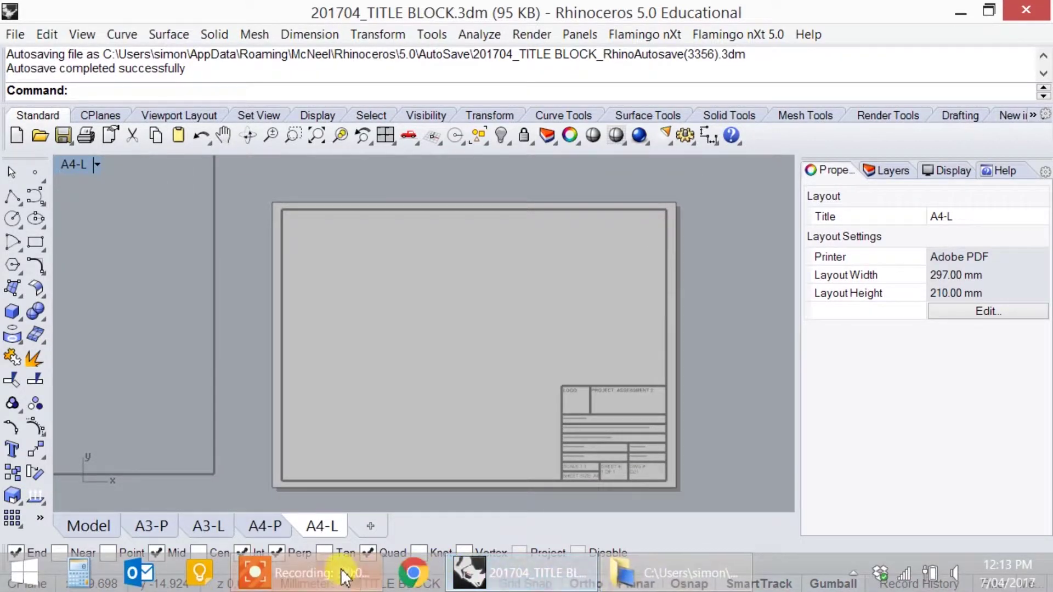
Step: View the full A4-L sheet, select the Drafting toolbar tab, and open the Tools menu
click(321, 574)
click(518, 553)
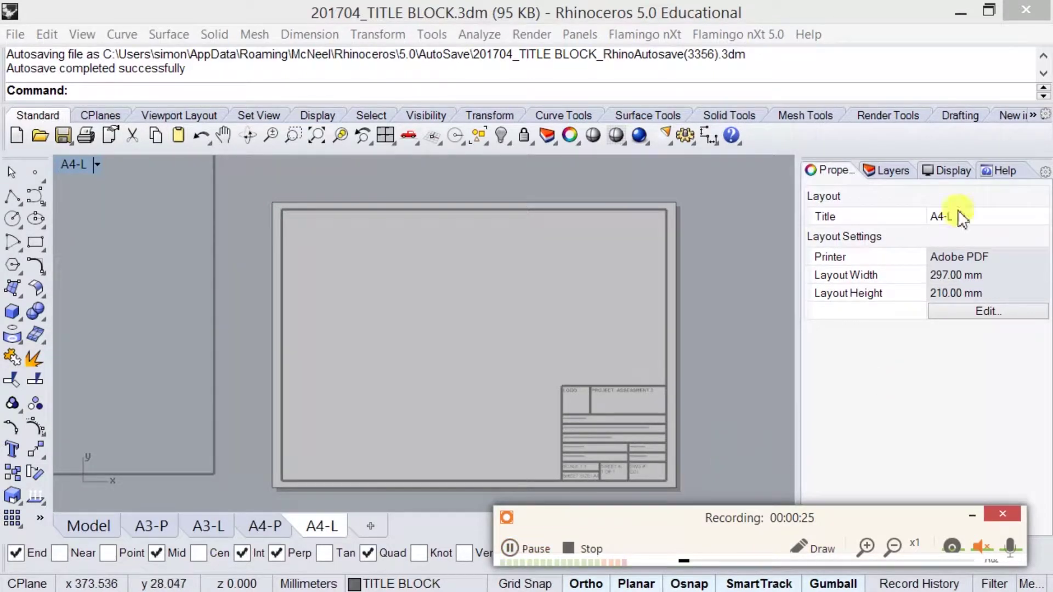
click(968, 115)
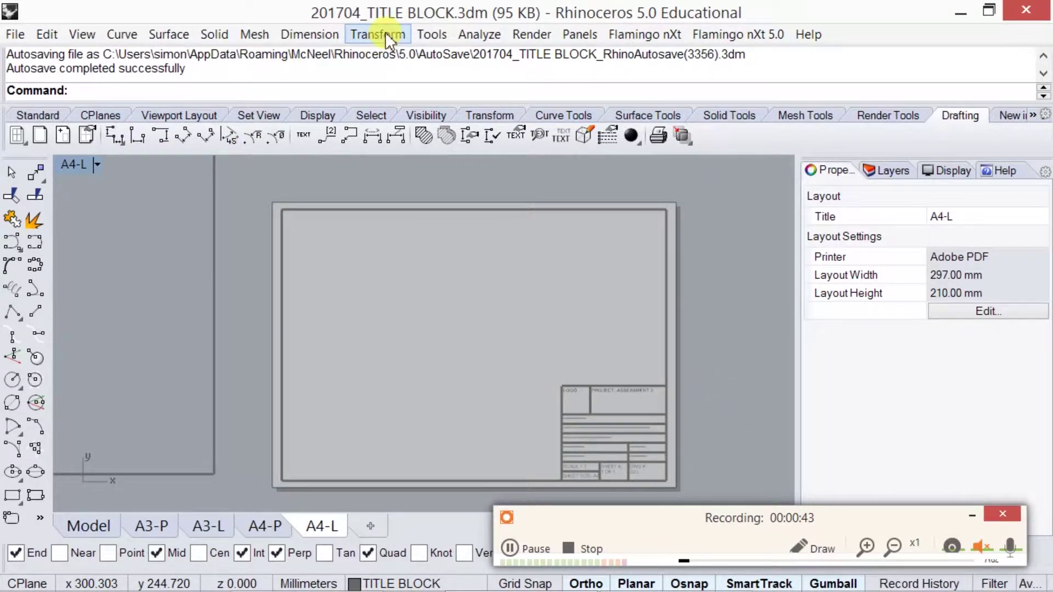
click(428, 34)
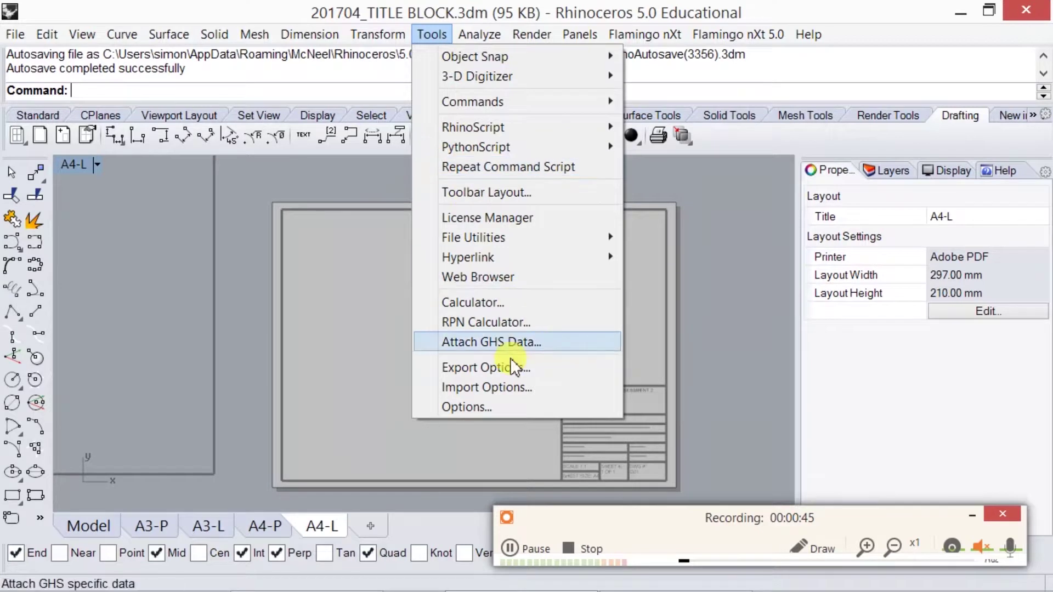
Step: Open Options > Document Properties > Annotation > Dimensions and start a new dimension style
click(508, 401)
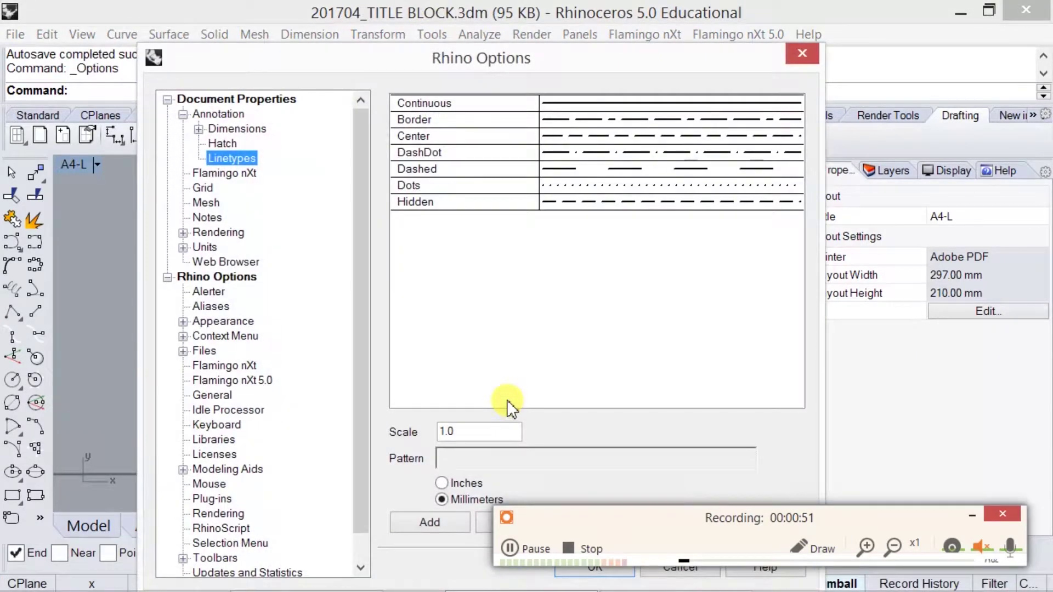
click(222, 115)
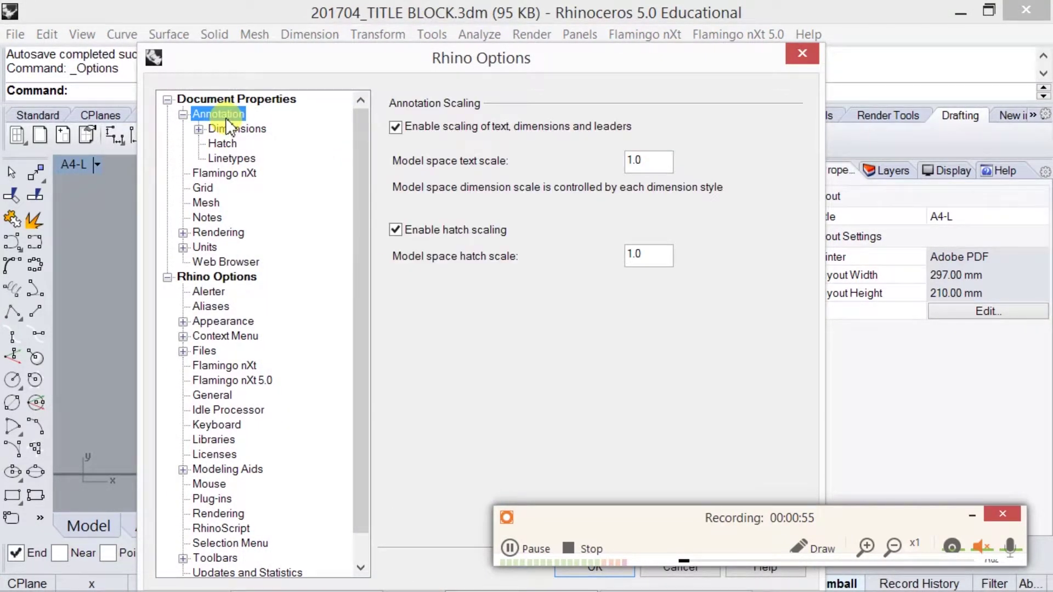
click(234, 130)
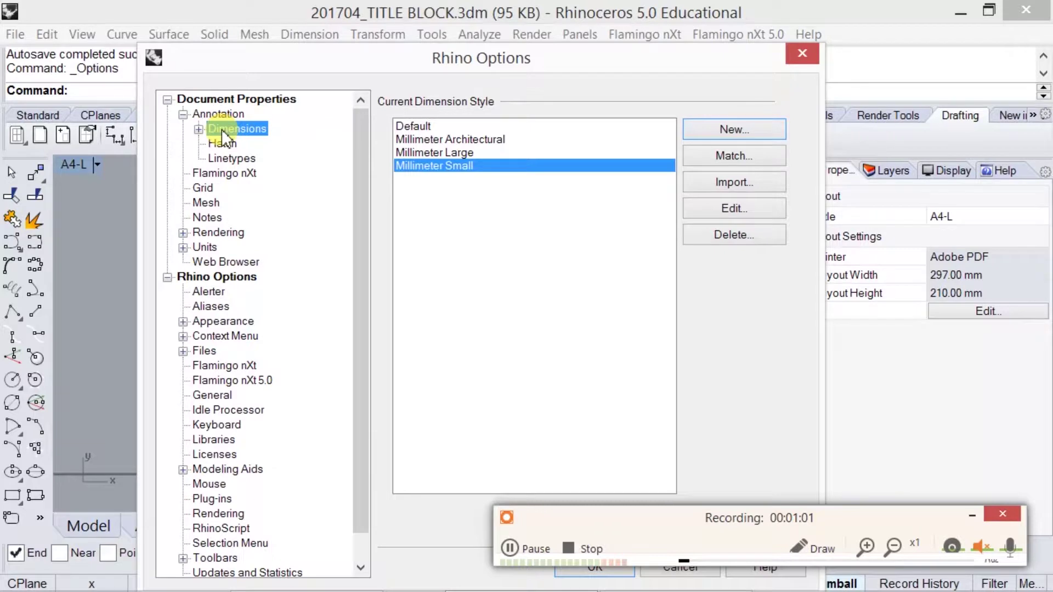
click(733, 129)
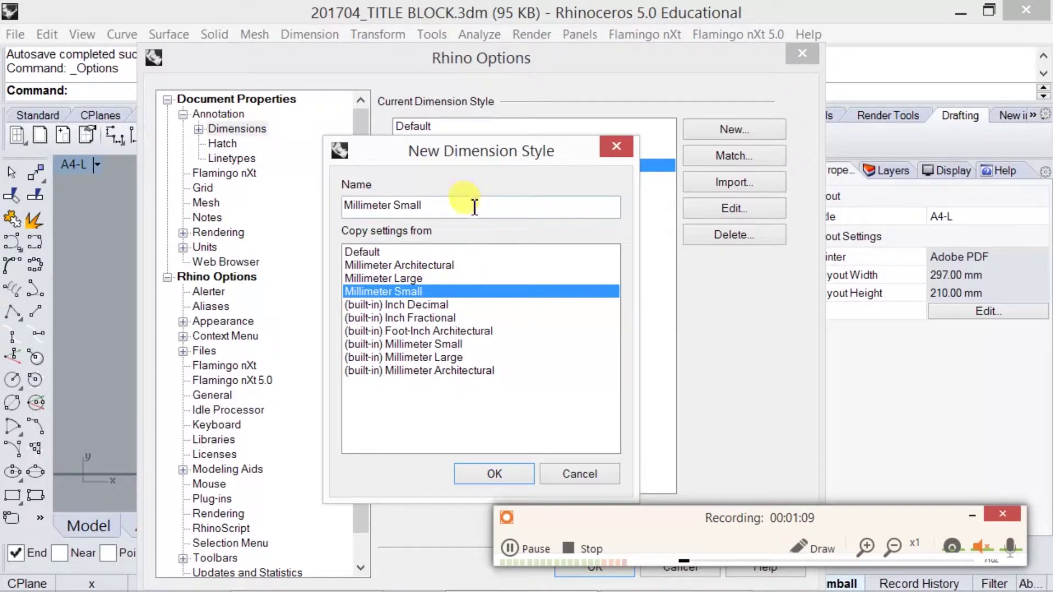
Step: Name the new style AUS DIM STYLE, keep Millimeter Small as its source, and confirm
drag(465, 206, 344, 207)
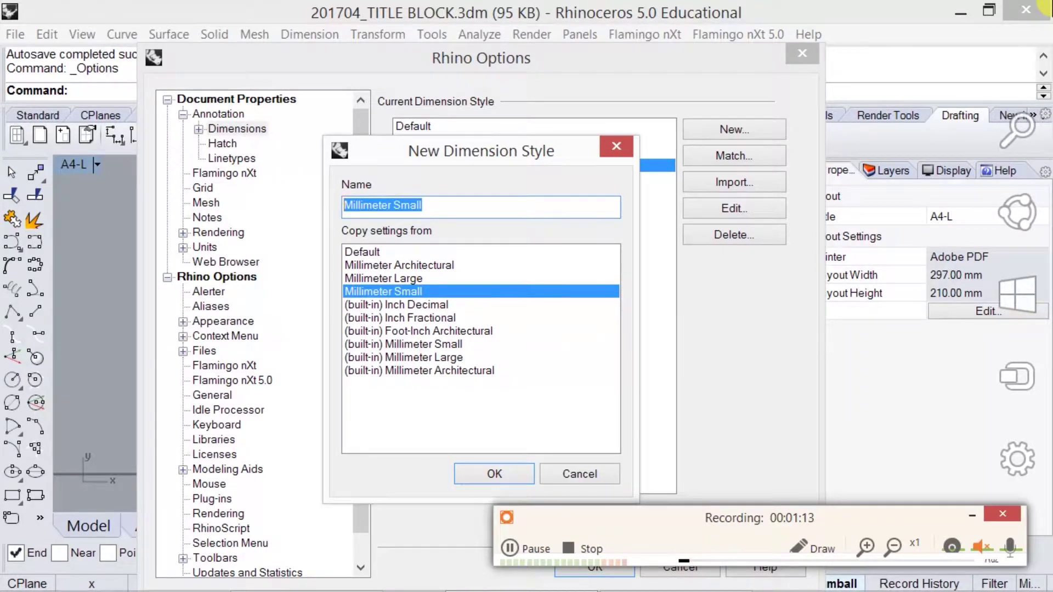
text(AUS DIM )
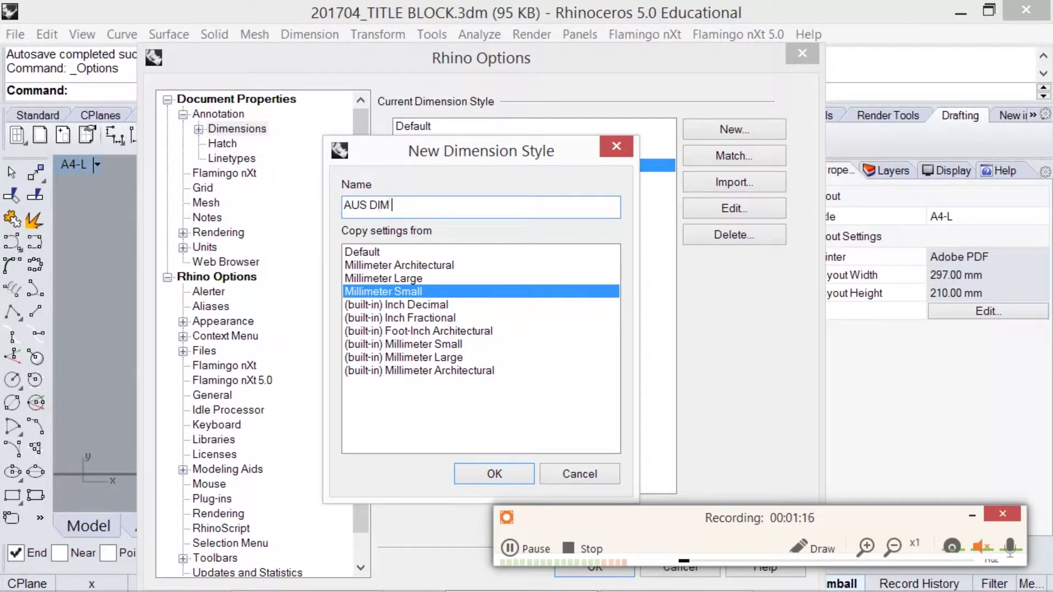
text(STYLE)
click(491, 477)
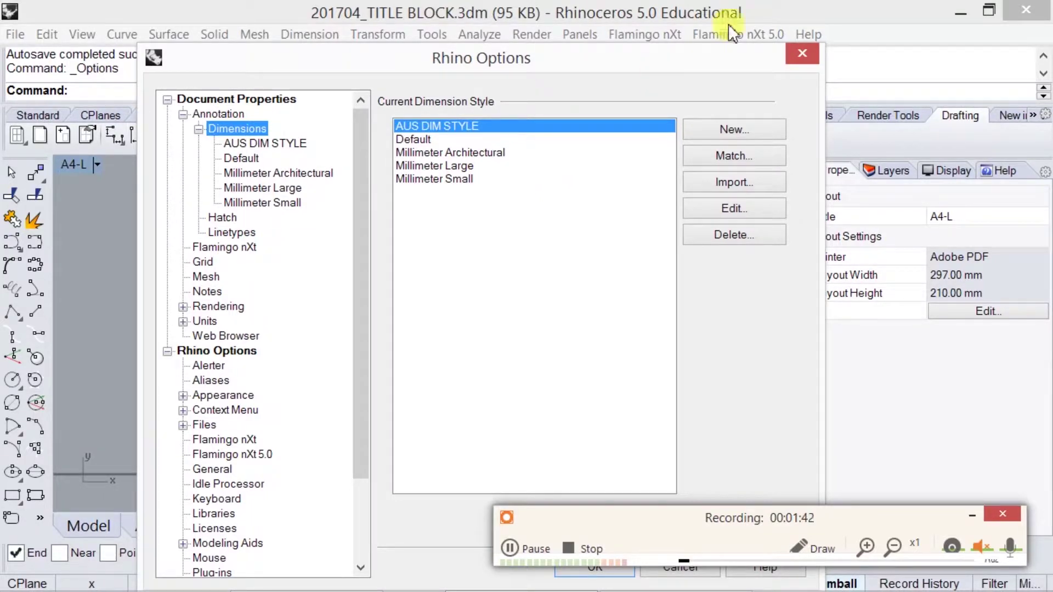
click(509, 545)
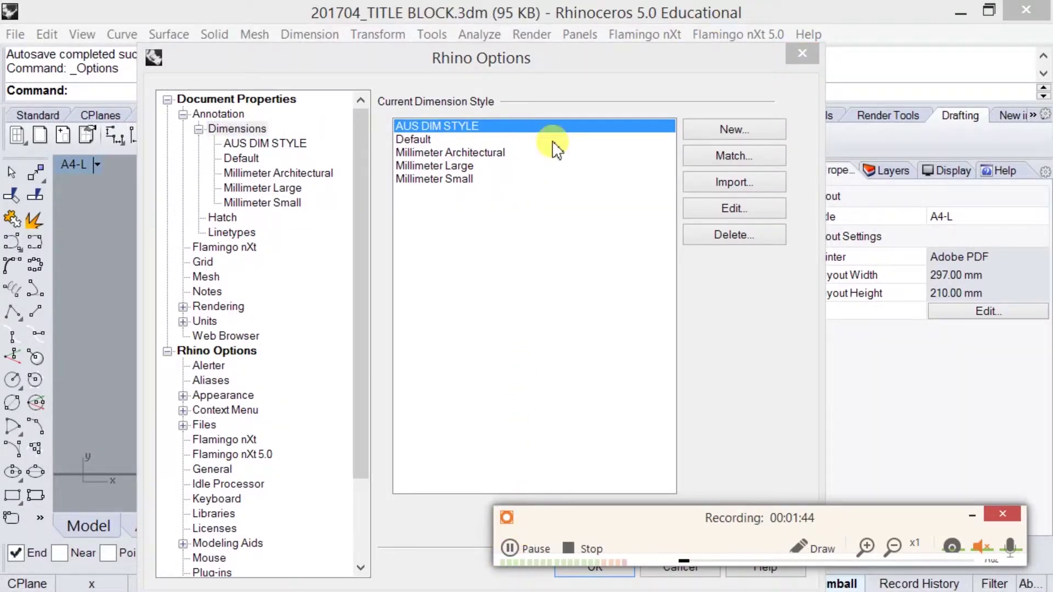
Step: Edit AUS DIM STYLE and choose 1.0 from the Precision list
click(757, 208)
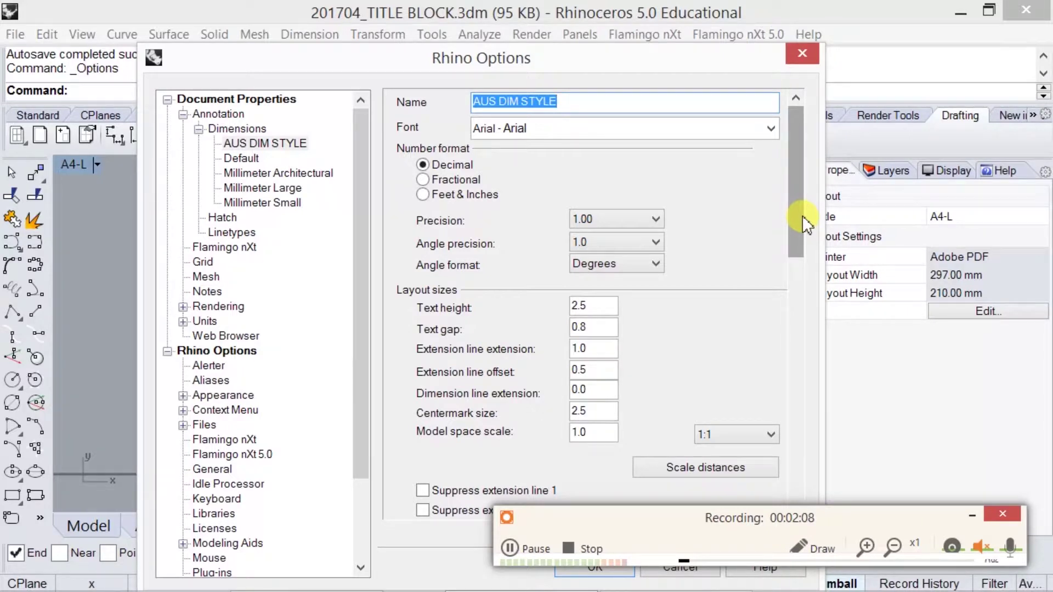
click(654, 218)
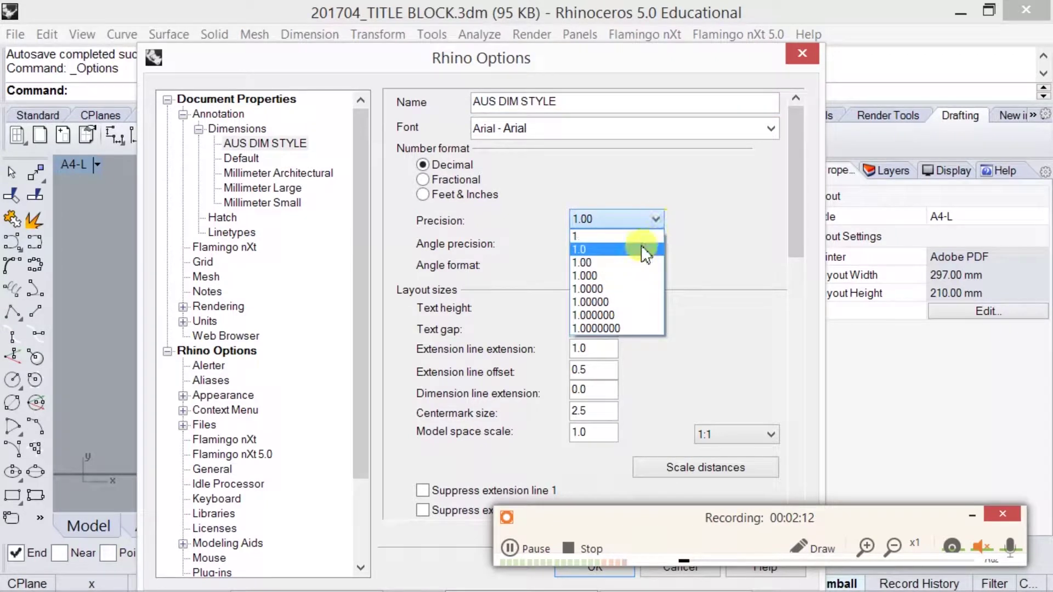
click(651, 247)
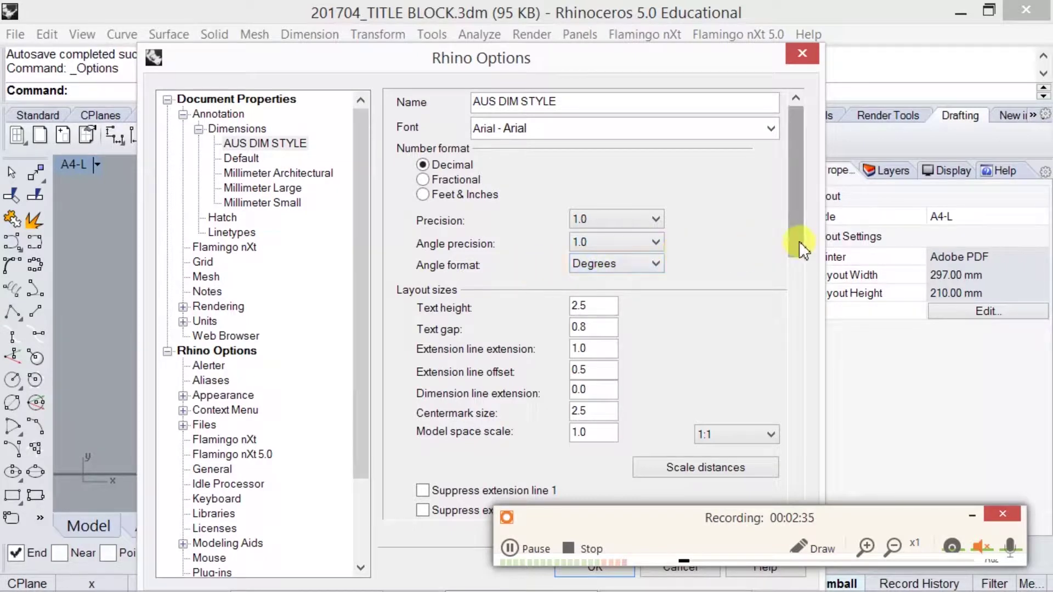
drag(798, 241, 799, 269)
Step: Set AUS DIM STYLE's text height to 3.0 and close the options window
double_click(594, 236)
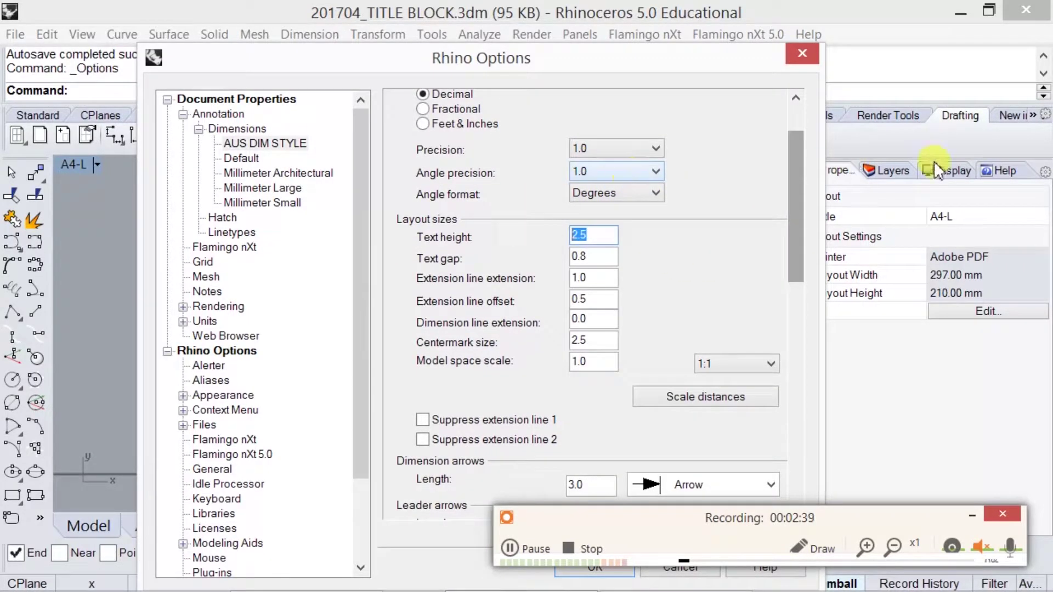
text(3)
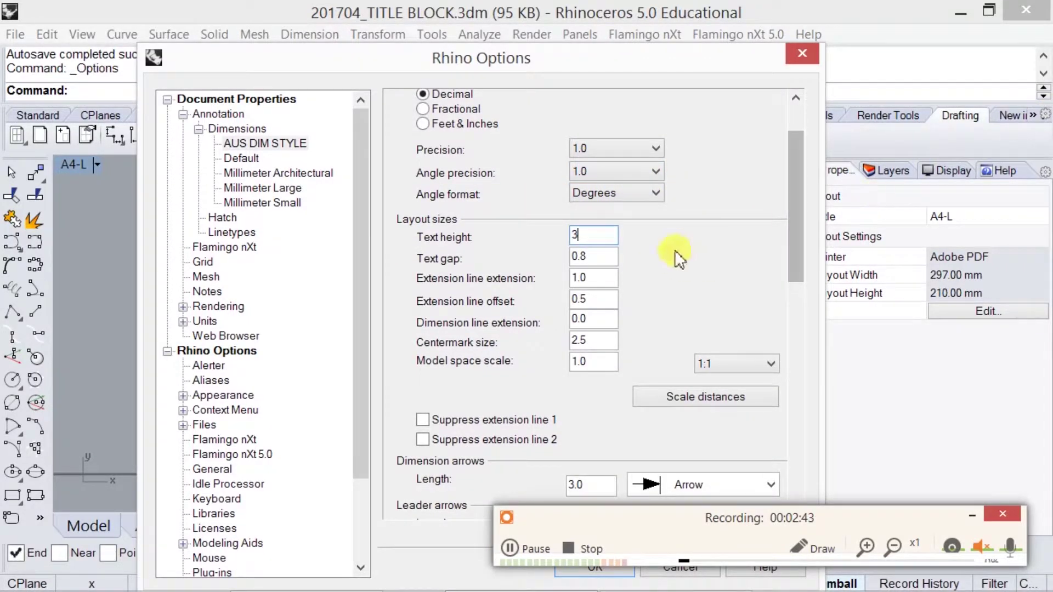
key(Tab)
text(1)
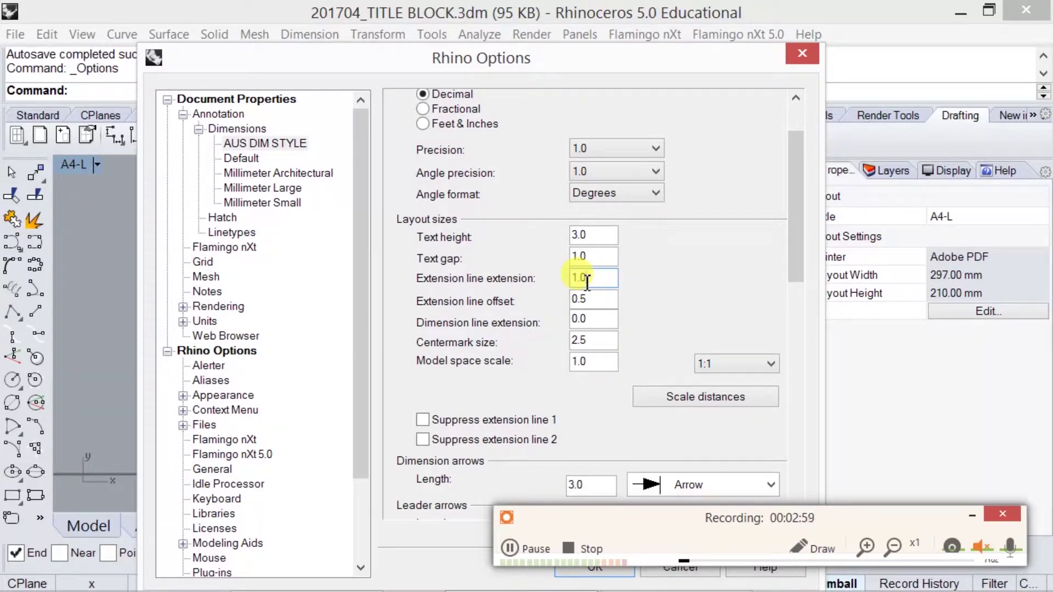
double_click(587, 279)
key(Return)
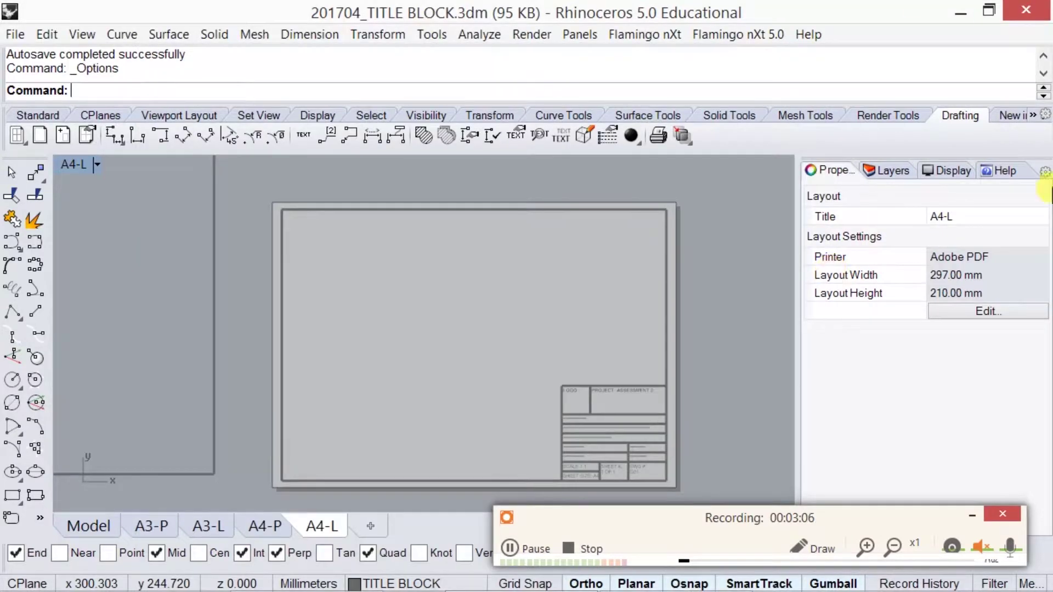
Step: Reopen document options and set extension line offset 1.0 and centermark size 5.0
right_click(768, 74)
click(823, 148)
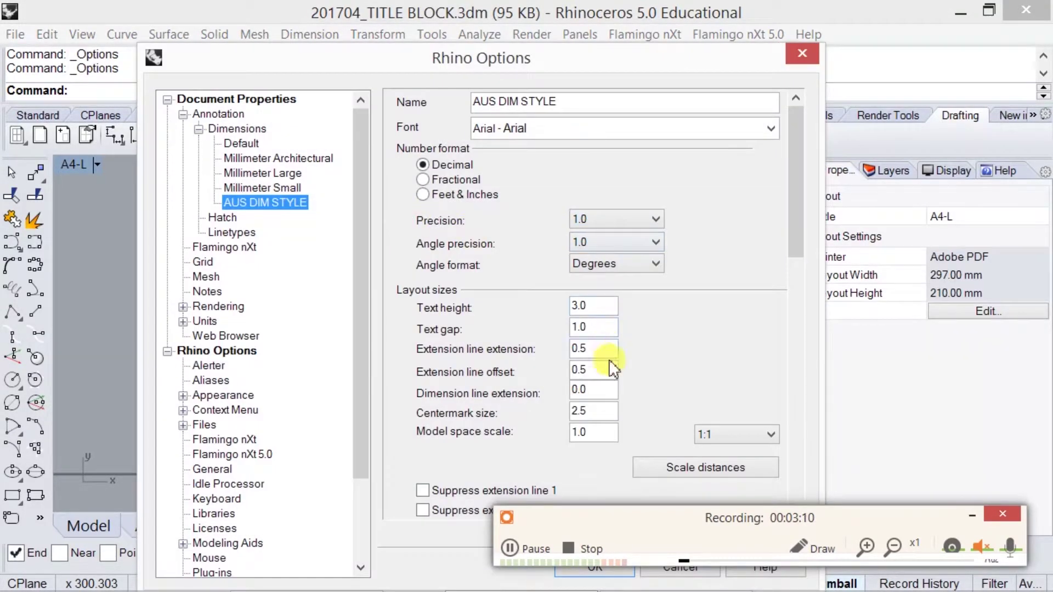
double_click(597, 371)
text(1)
key(Tab)
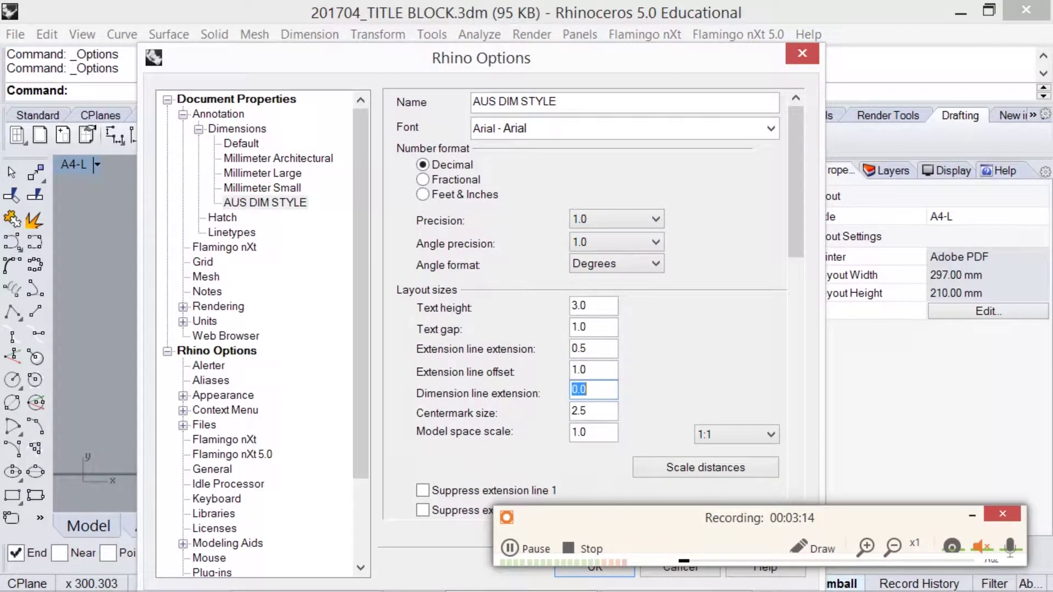
key(Tab)
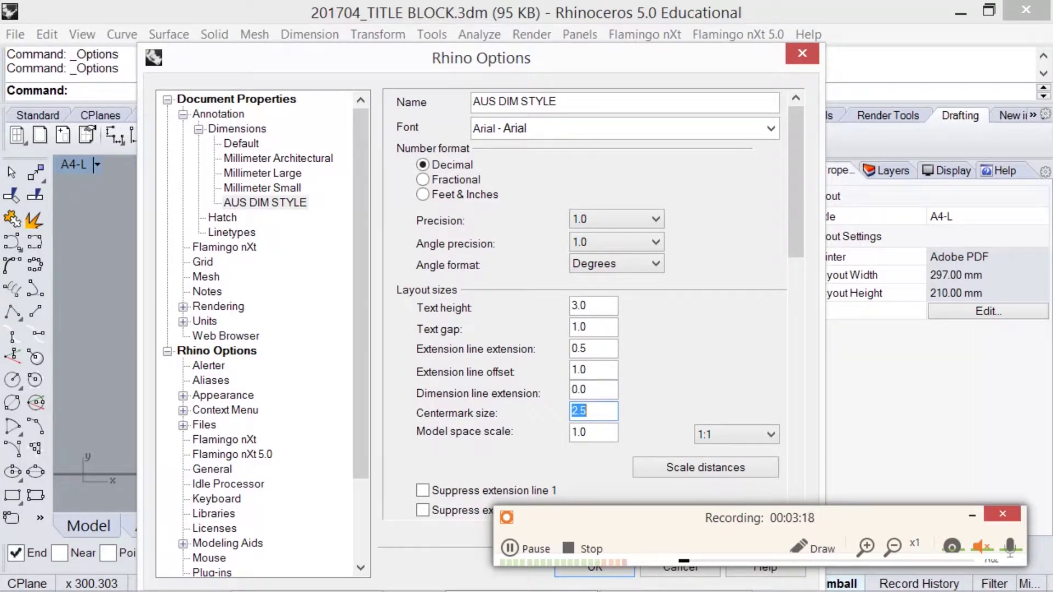
text(5)
key(Tab)
key(Tab)
scroll(794, 258, down, 1)
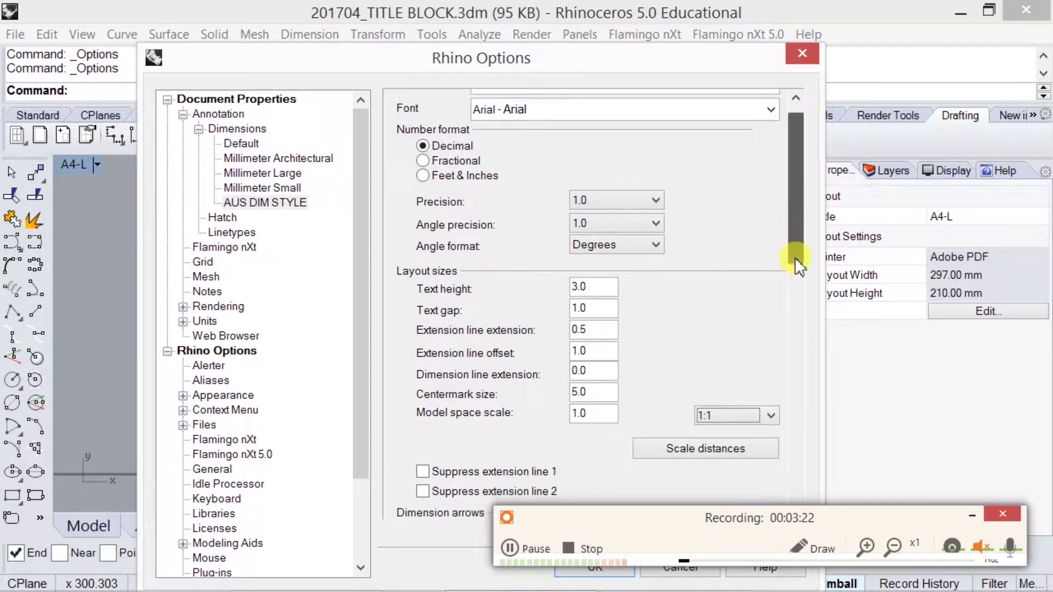
drag(795, 258, 801, 321)
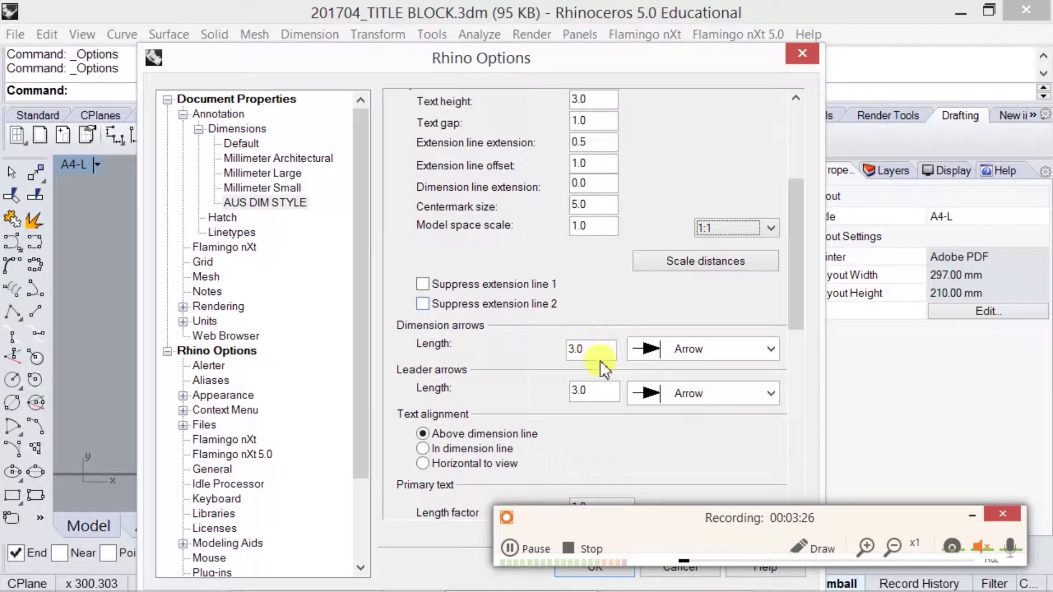
drag(795, 307, 754, 471)
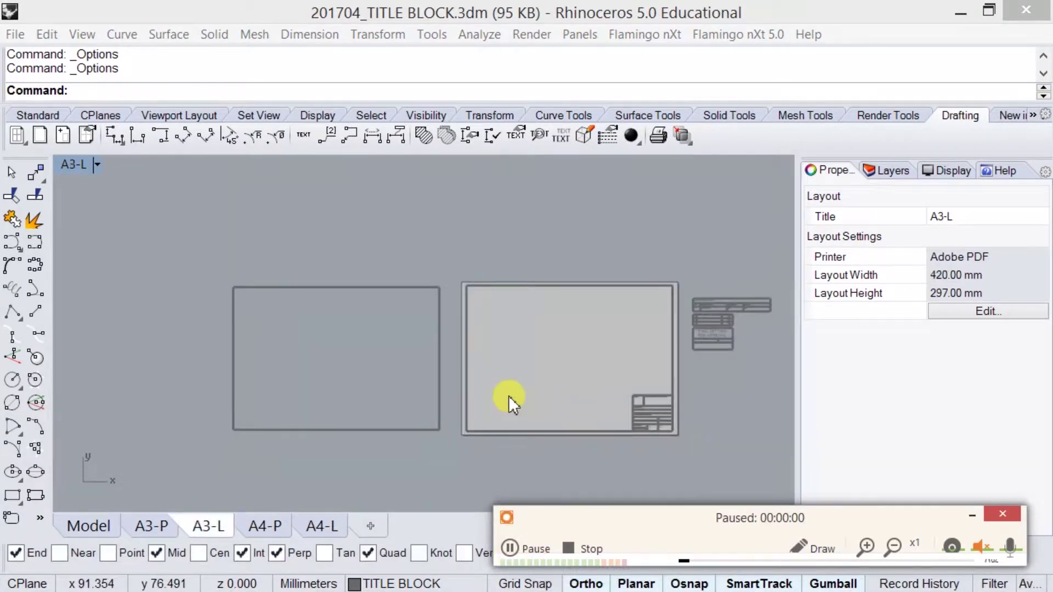
Step: Pick the left detail on the A3-L layout, then show the four Model viewports
click(383, 288)
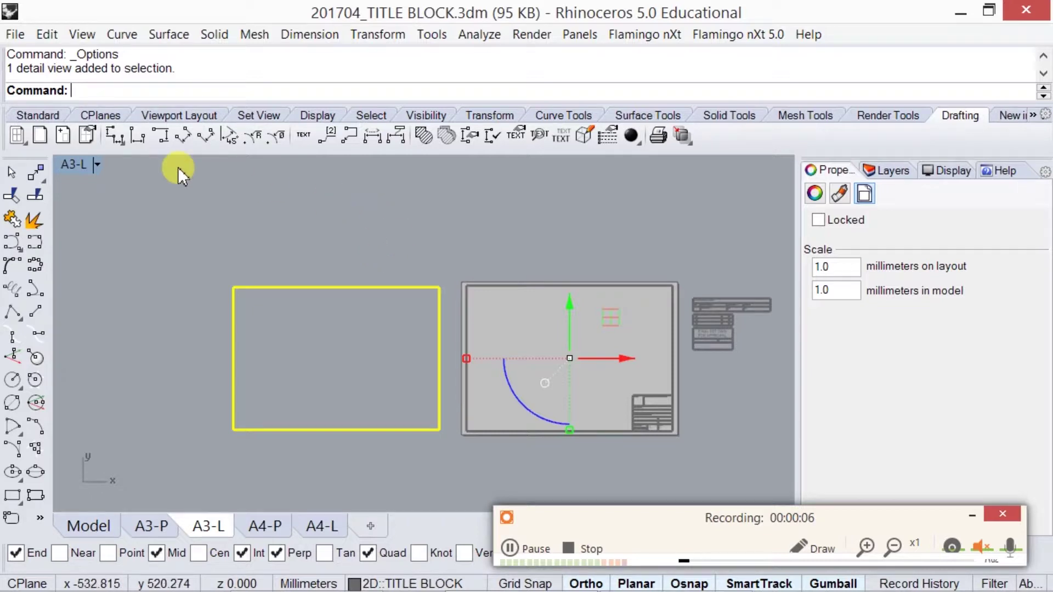
click(93, 524)
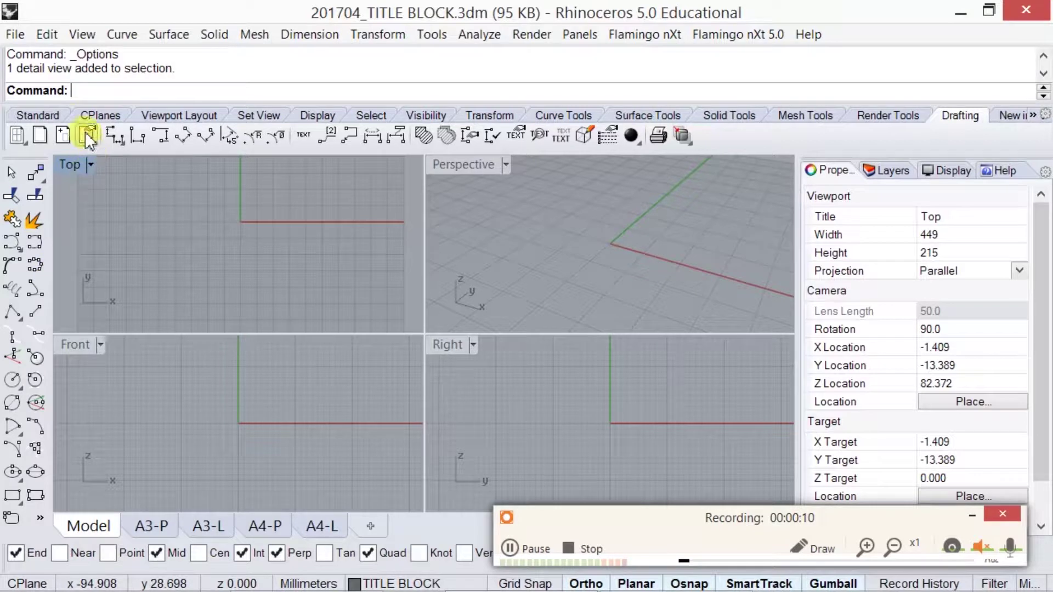
Step: Create a 10 × 10 × 10 box at the origin and return to the A3-P layout
click(44, 113)
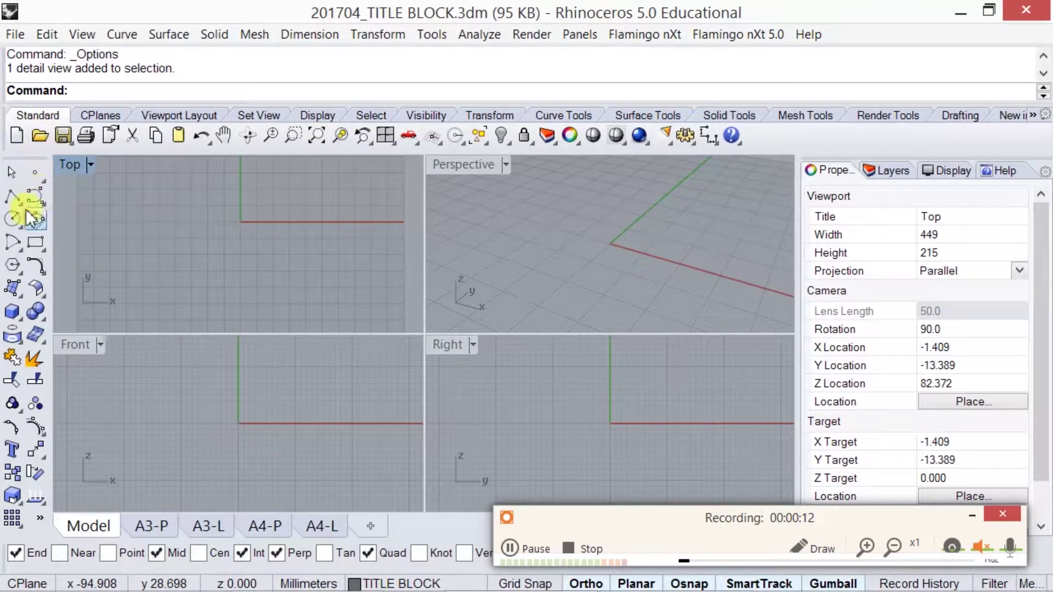
click(14, 310)
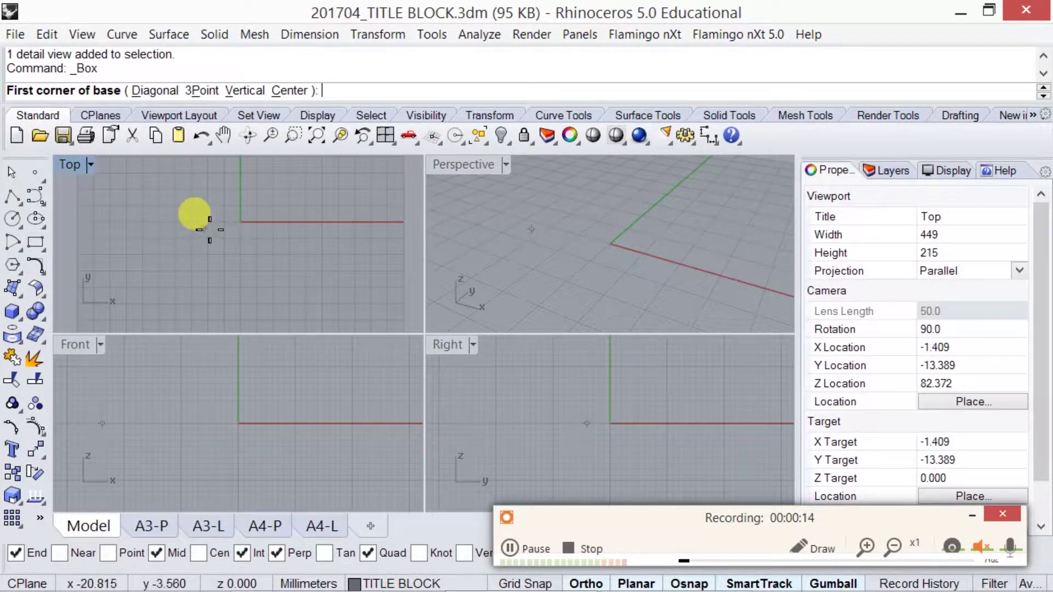
right_drag(240, 223, 204, 264)
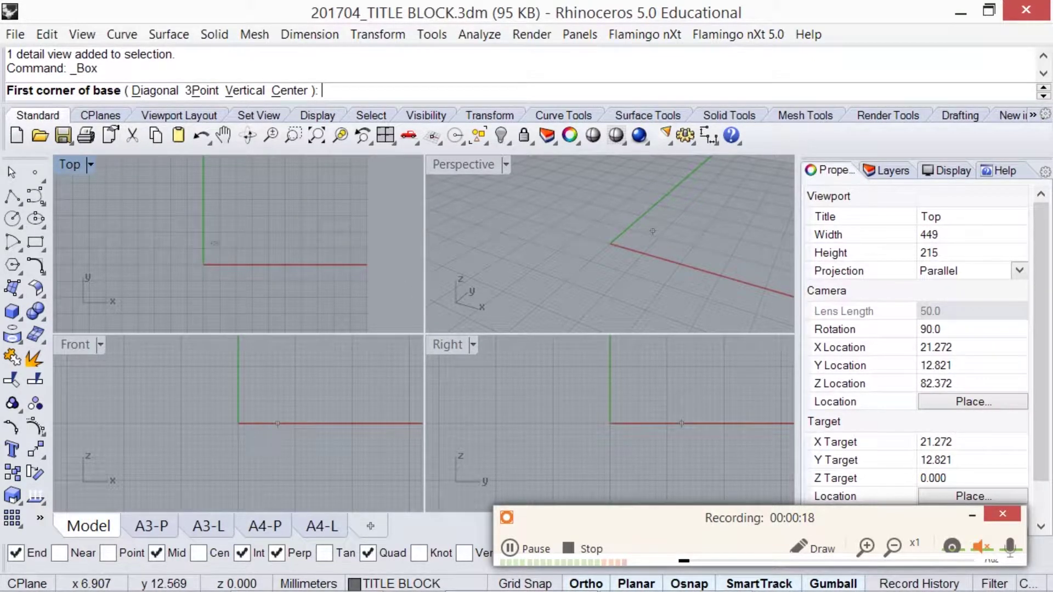
text(0)
key(Return)
text(10)
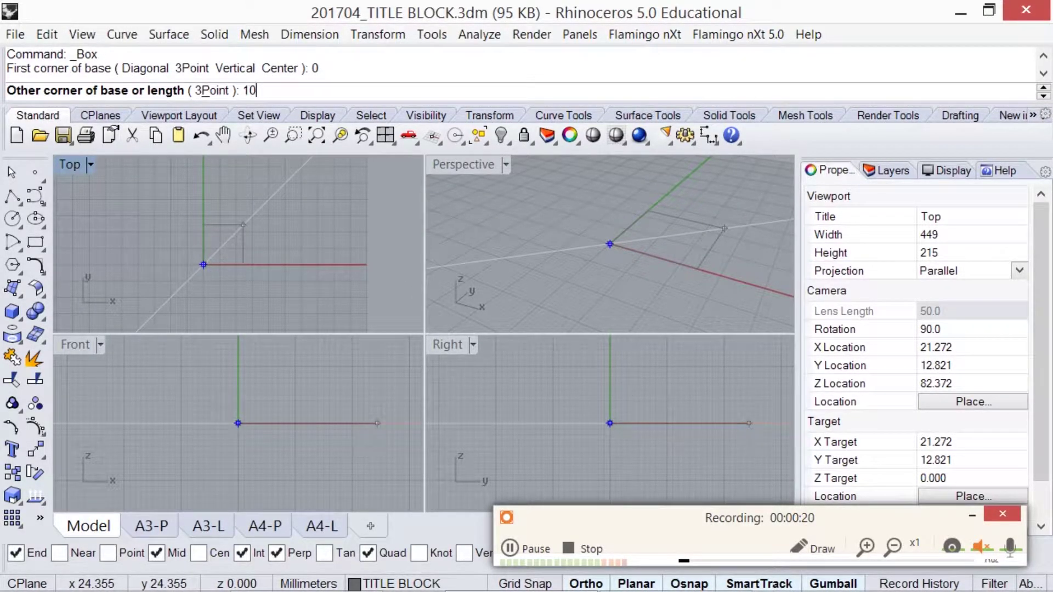
key(Return)
key(Return)
key(Return)
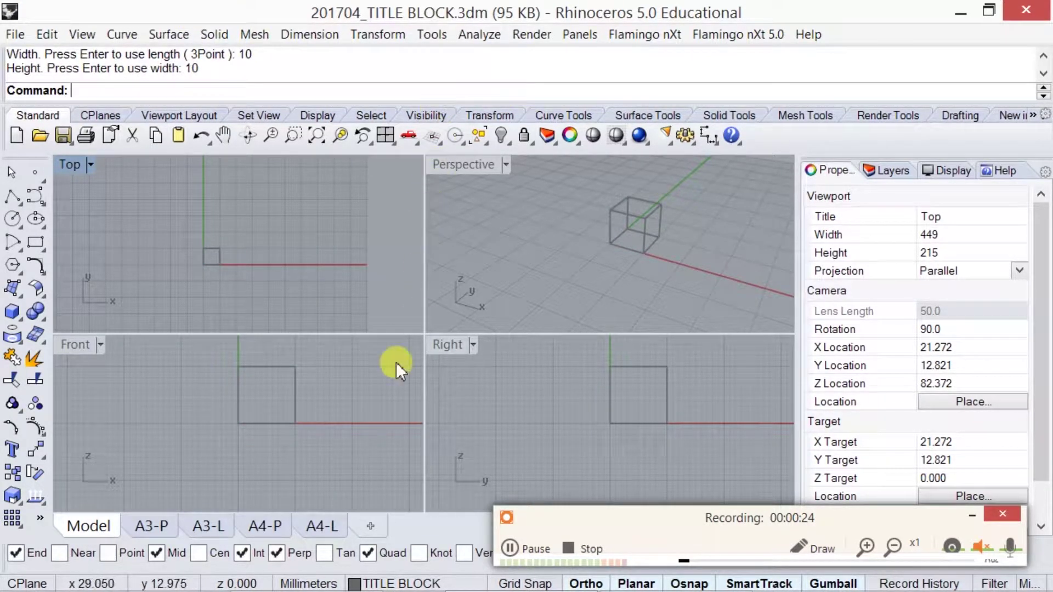
click(153, 525)
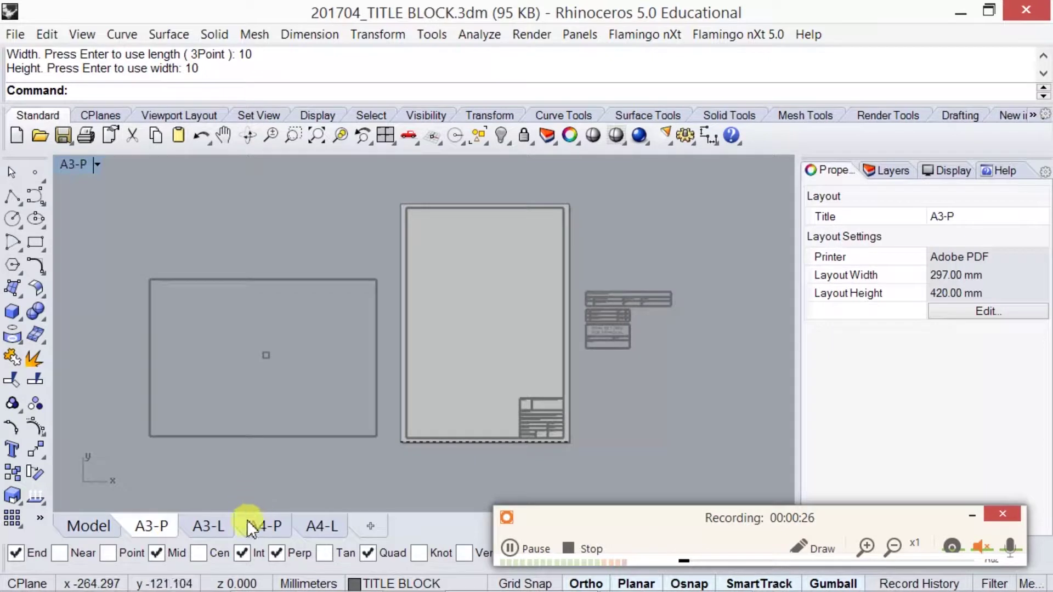
Step: On the A3-L layout, zoom to and select the left detail, with Drafting tools shown
click(208, 524)
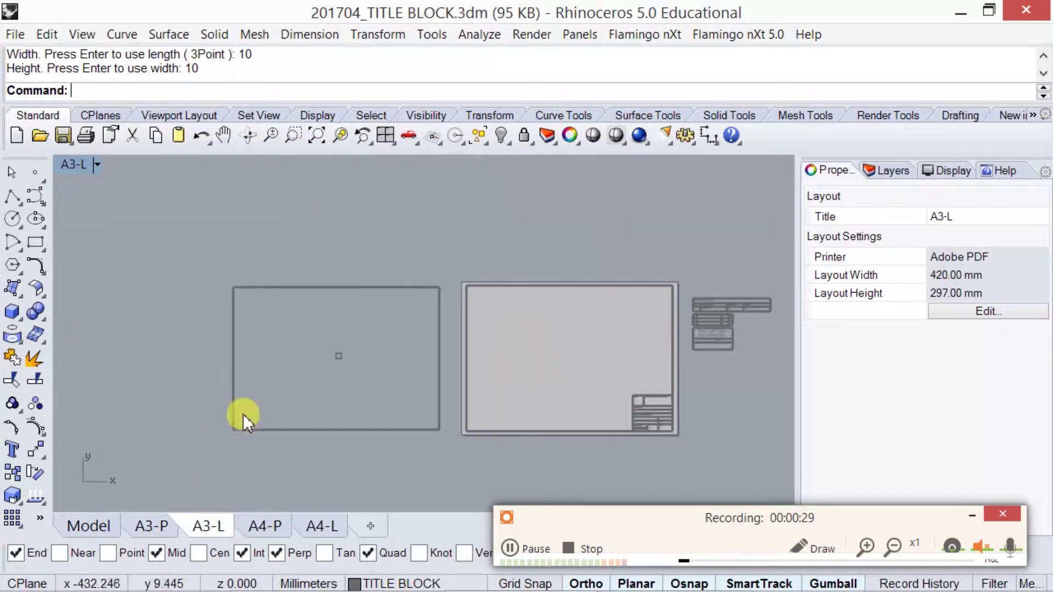
right_drag(317, 311, 309, 298)
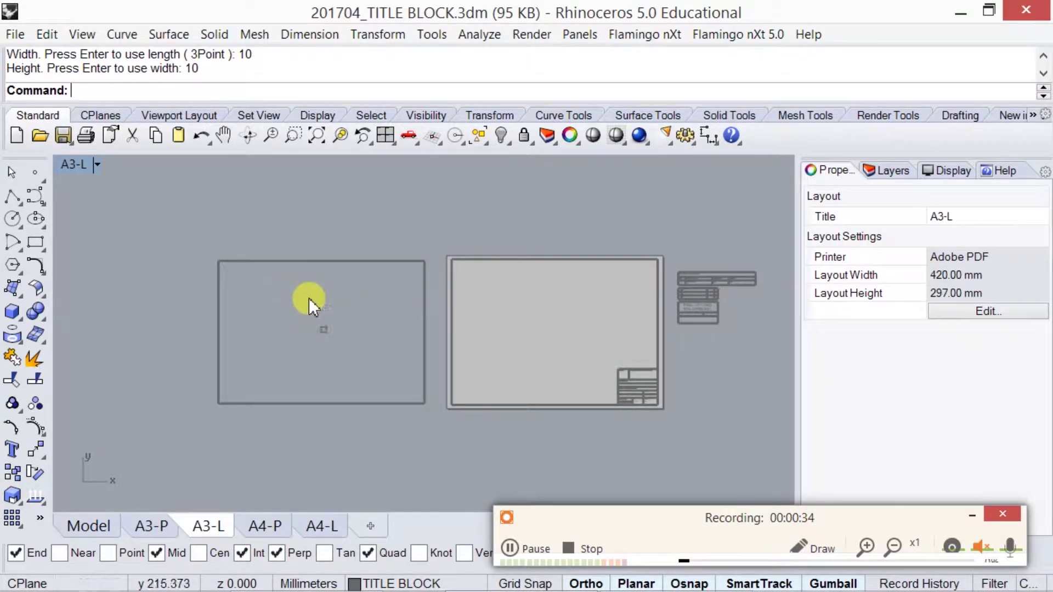
scroll(335, 297, up, 3)
right_drag(343, 367, 395, 322)
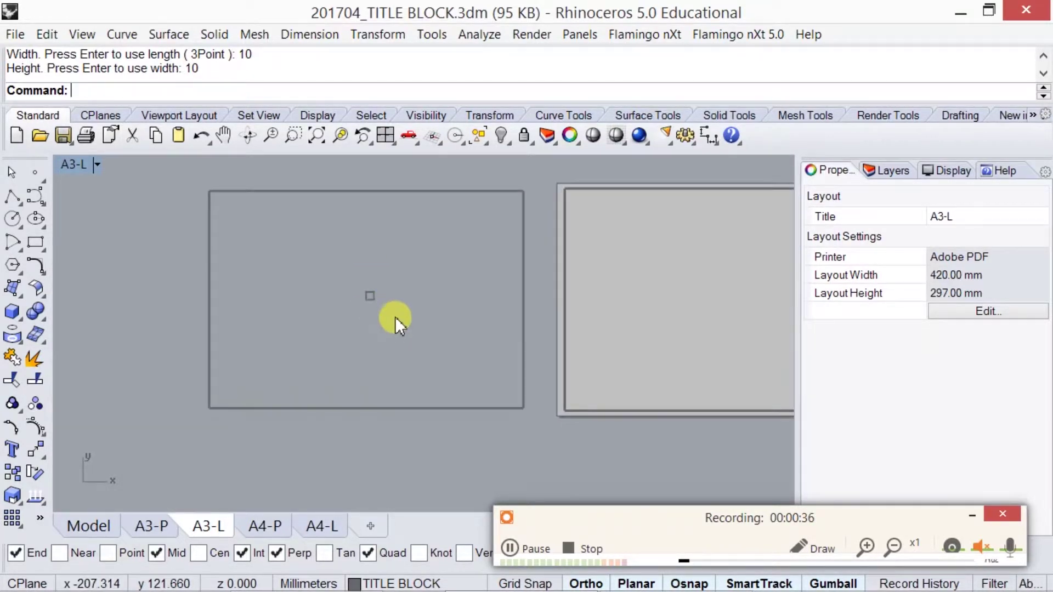
click(393, 193)
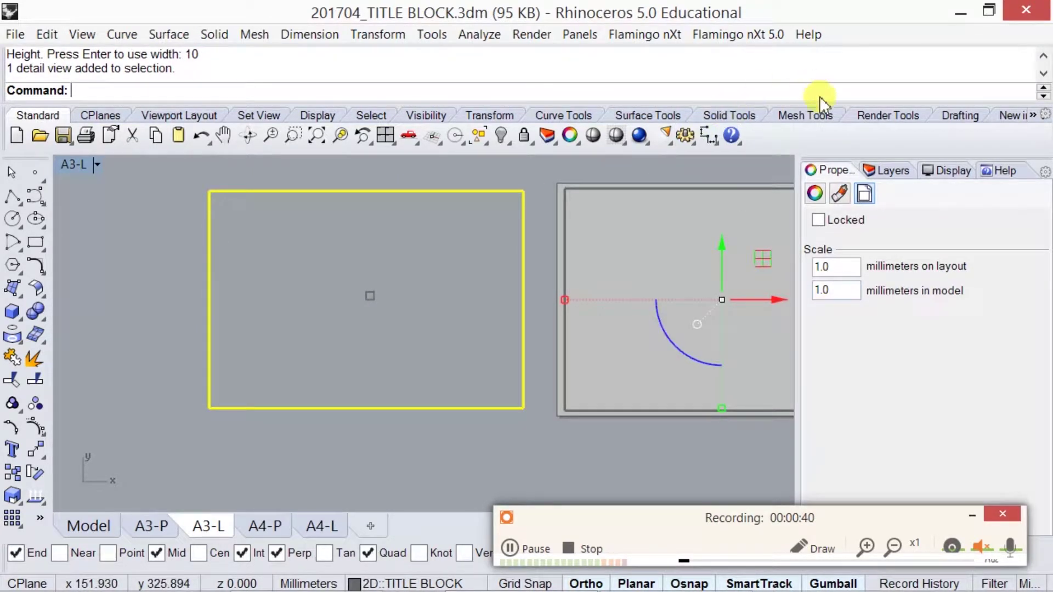
click(960, 115)
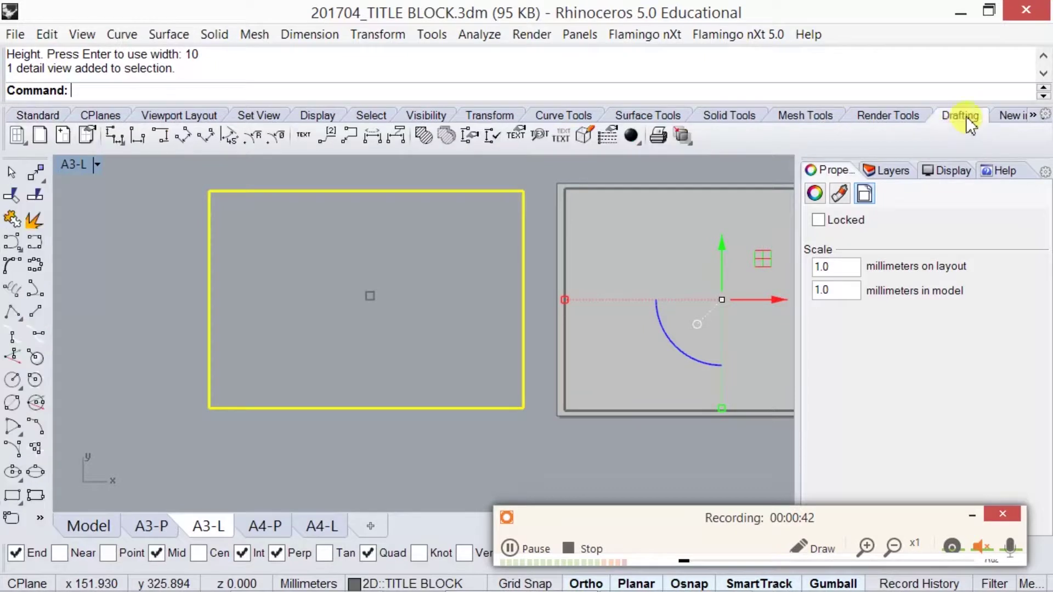
Step: Dimension the cube with a 10.0 linear dimension above and another on its left side
click(114, 136)
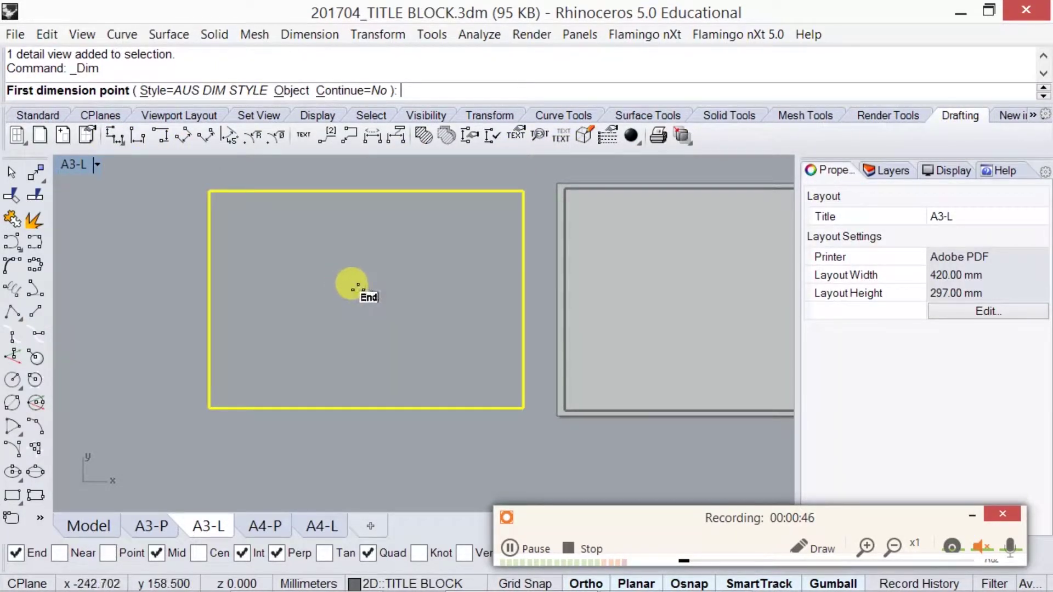
scroll(383, 258, up, 3)
scroll(358, 287, up, 2)
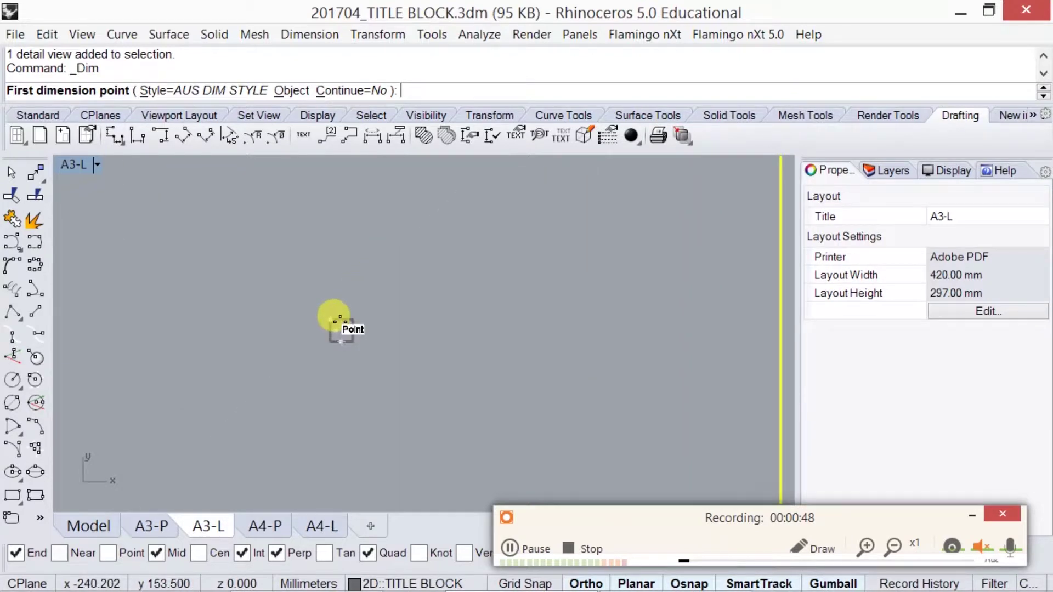
click(331, 320)
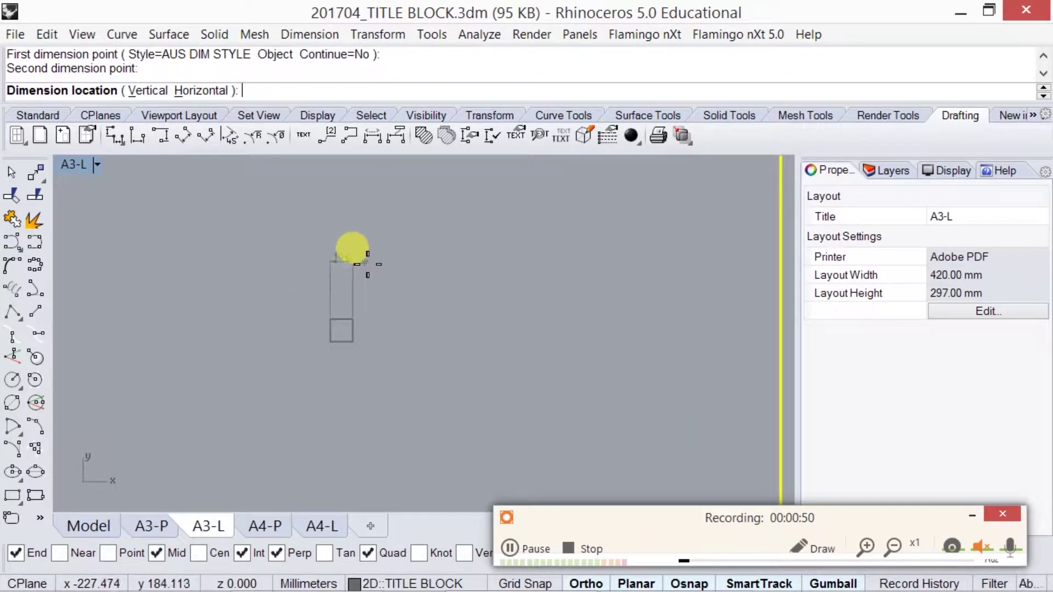
click(350, 251)
key(Return)
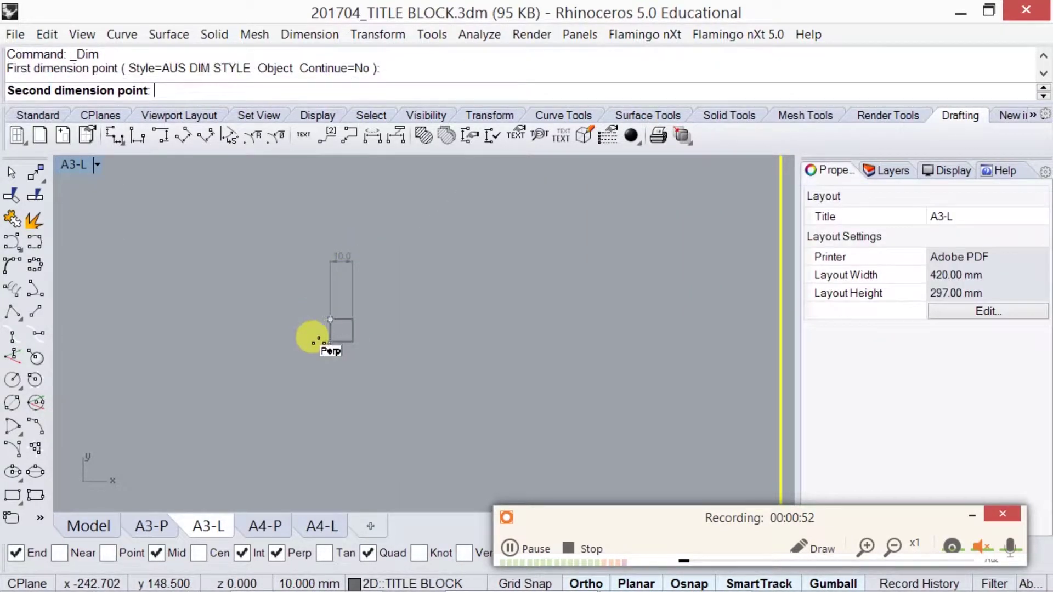
click(323, 340)
click(243, 333)
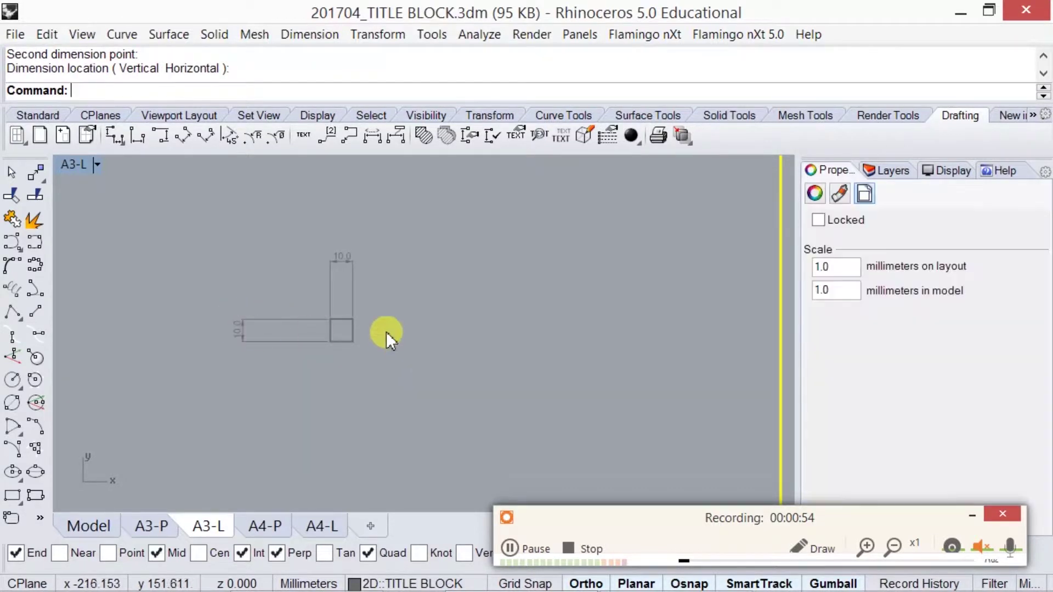
right_drag(355, 295, 397, 270)
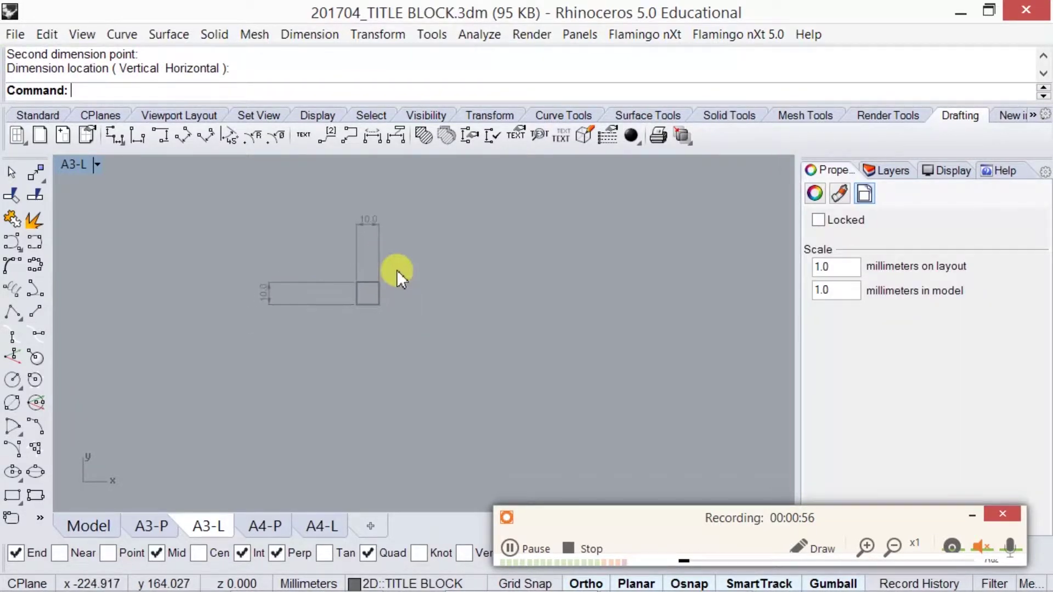
scroll(397, 270, down, 3)
scroll(403, 280, down, 2)
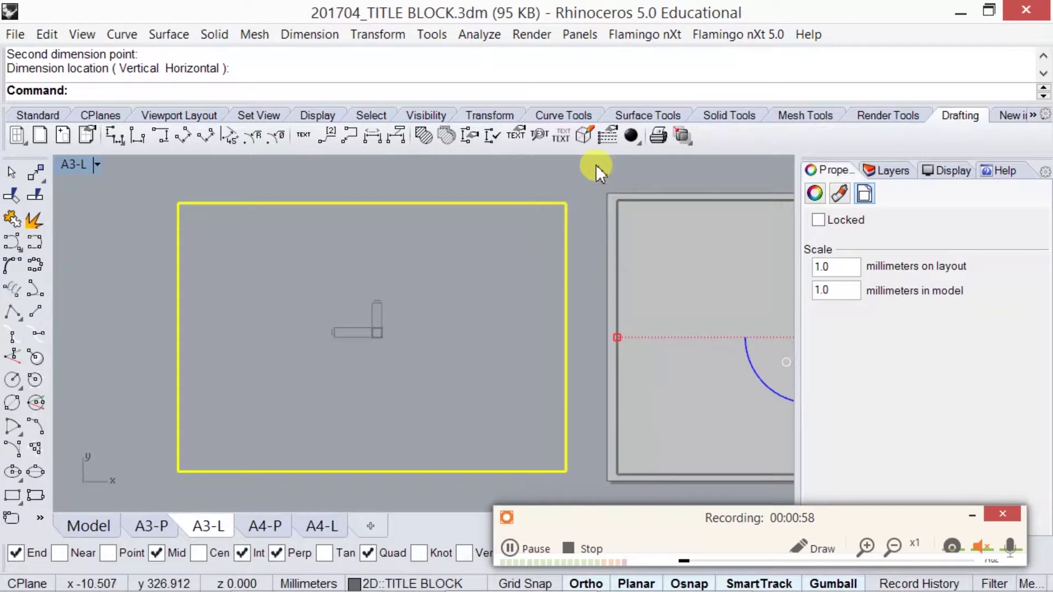
key(Escape)
Step: Set the left detail's scale to 2 mm on layout per 1.0 mm in model
click(536, 203)
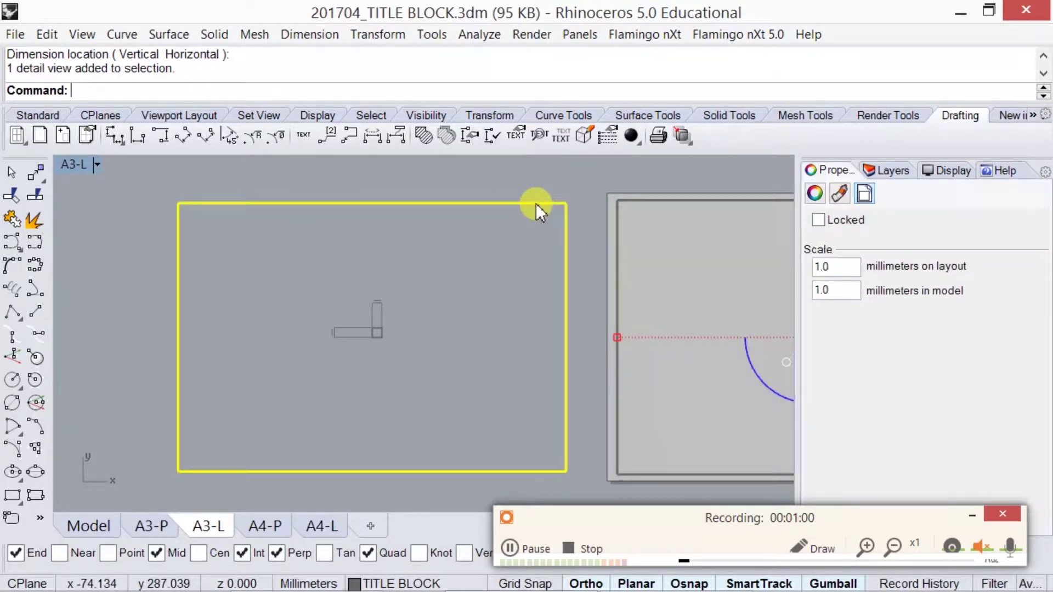
click(832, 266)
drag(831, 266, 796, 266)
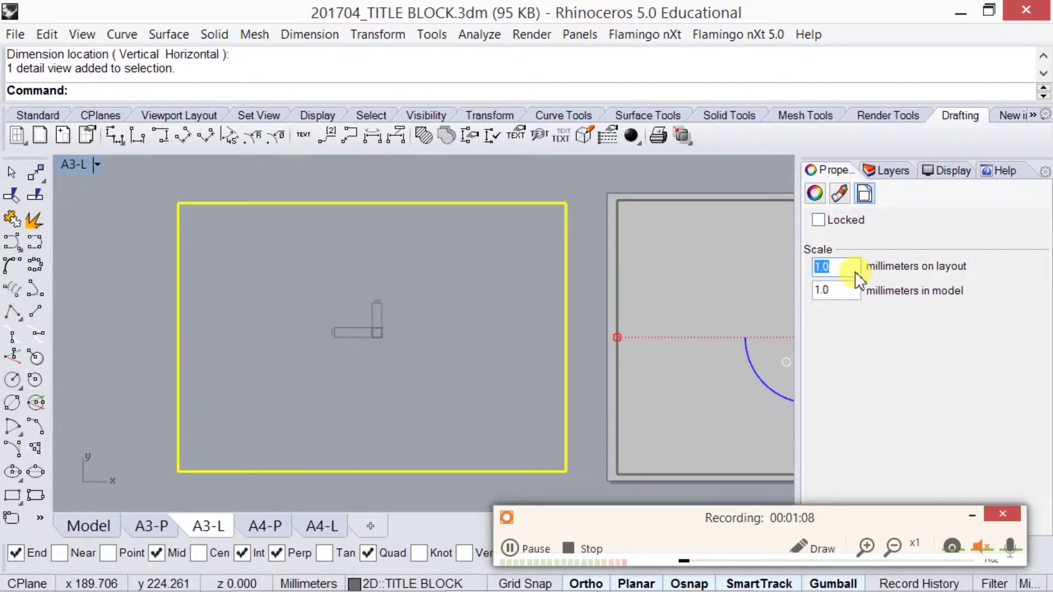
text(2)
click(587, 199)
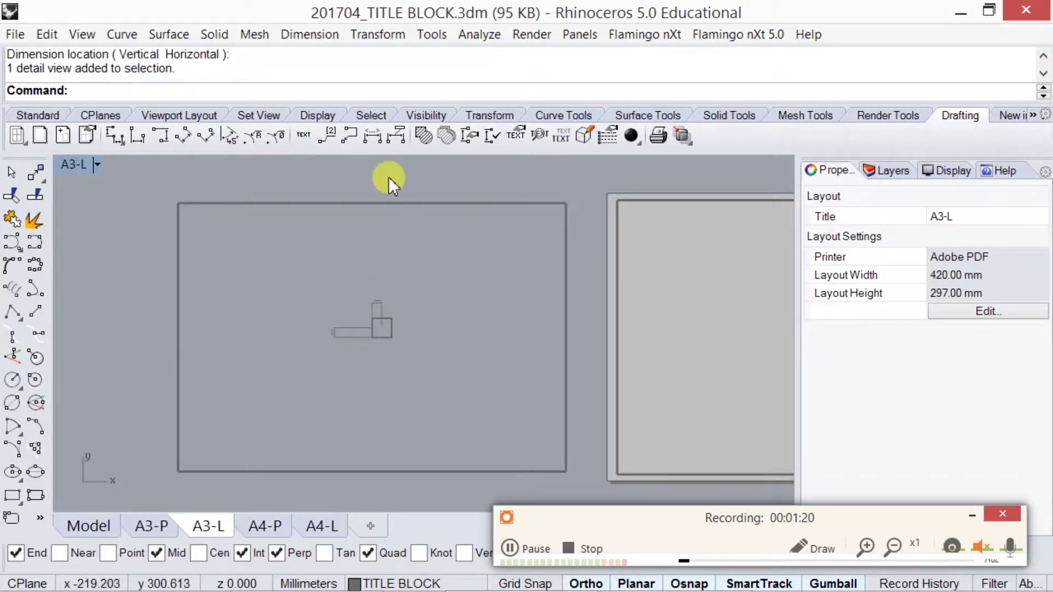
Step: Add two more 10.0 linear dimensions to the square, one placed above it
click(123, 132)
click(371, 317)
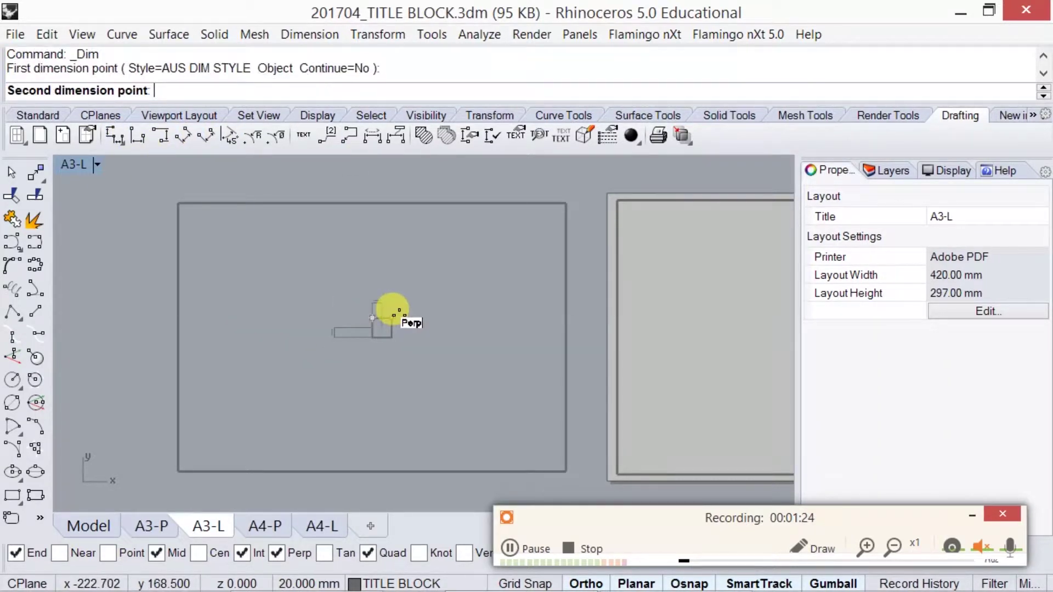
click(392, 321)
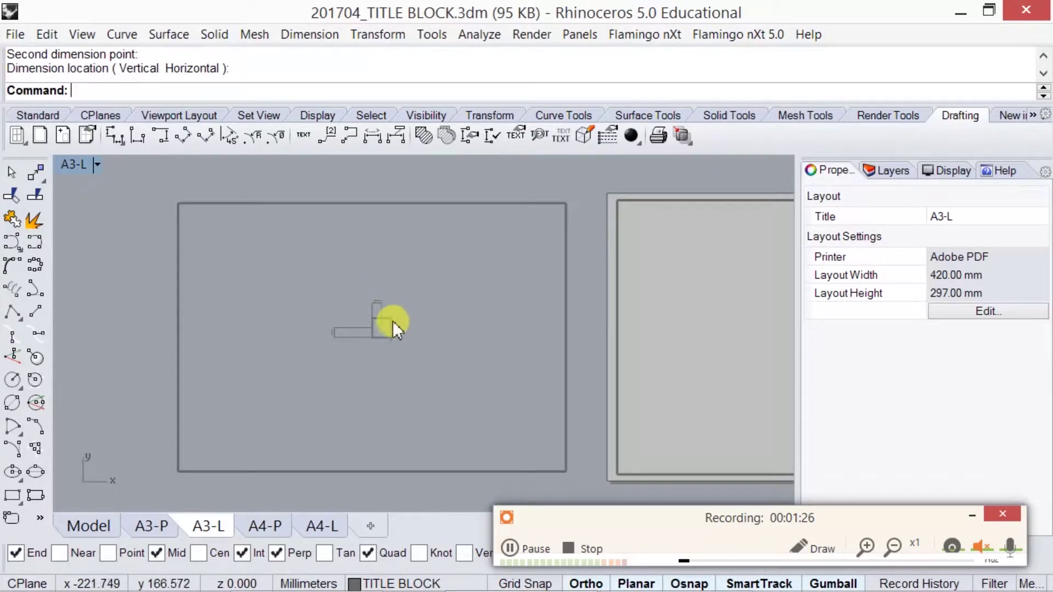
right_click(392, 322)
scroll(376, 306, up, 2)
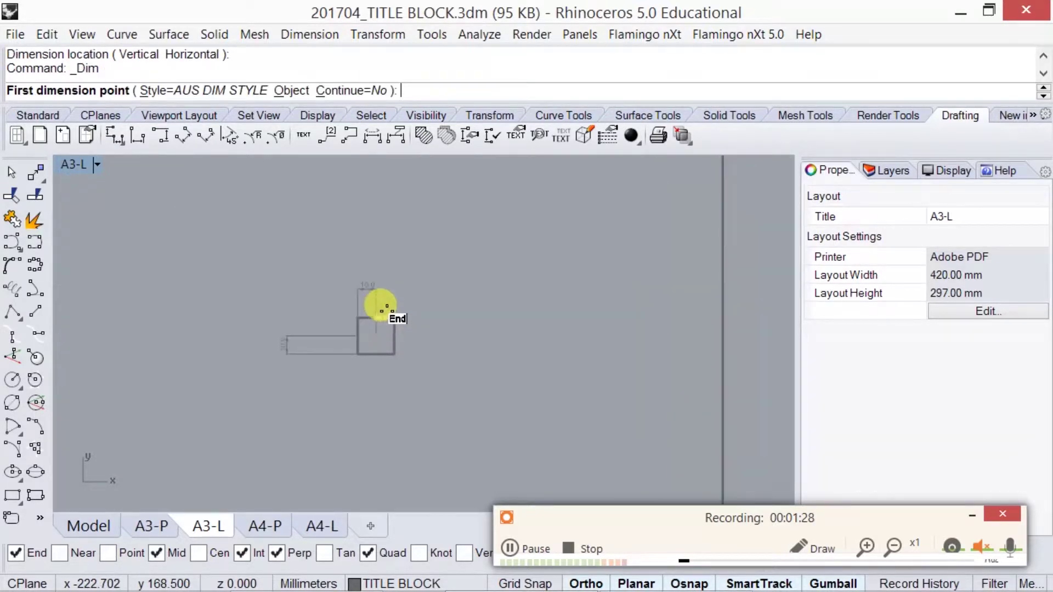
click(397, 310)
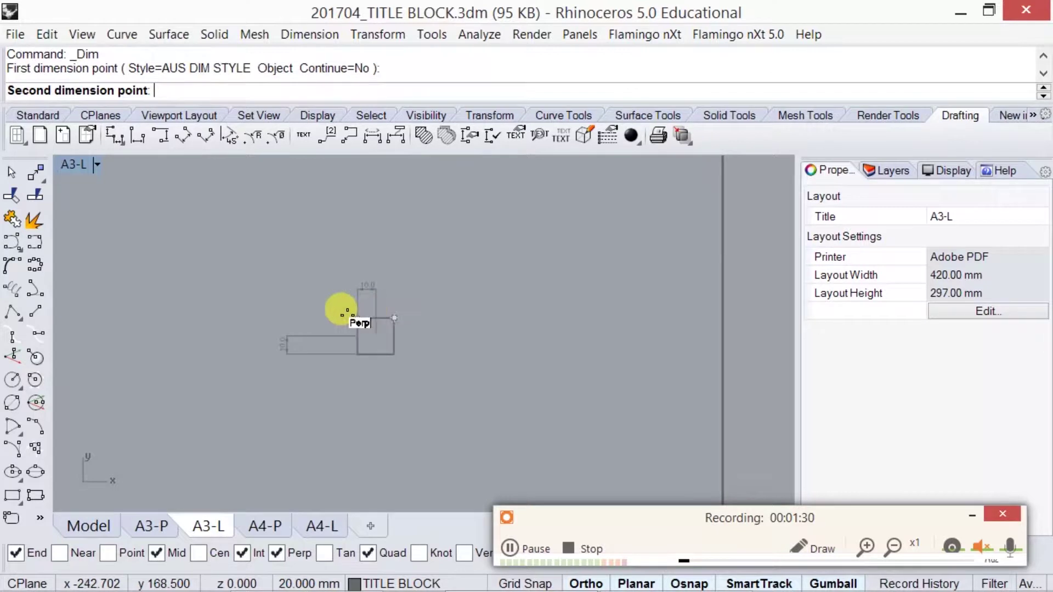
click(356, 318)
click(343, 253)
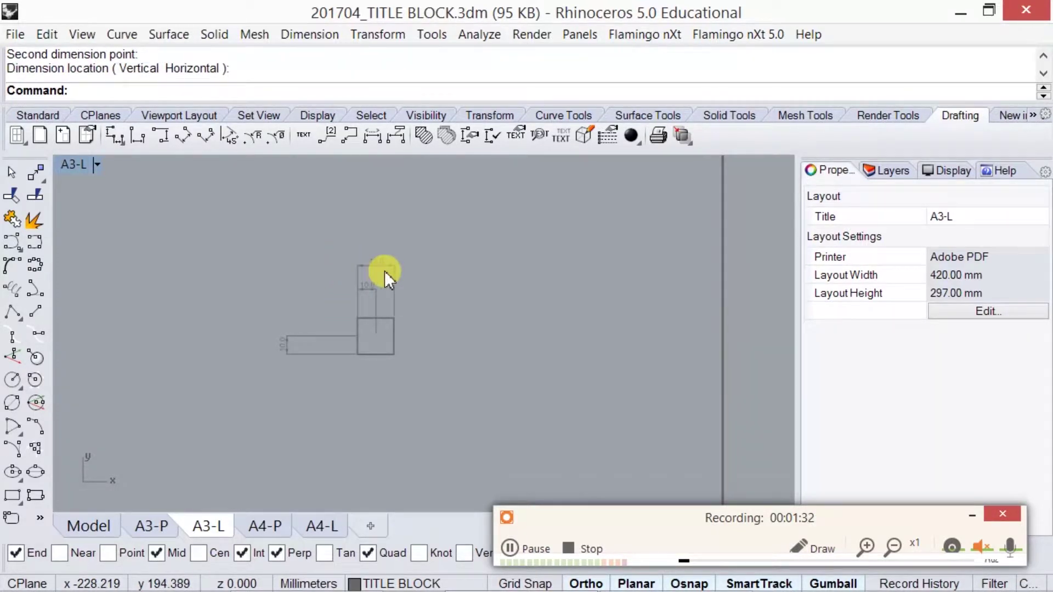
scroll(384, 270, up, 3)
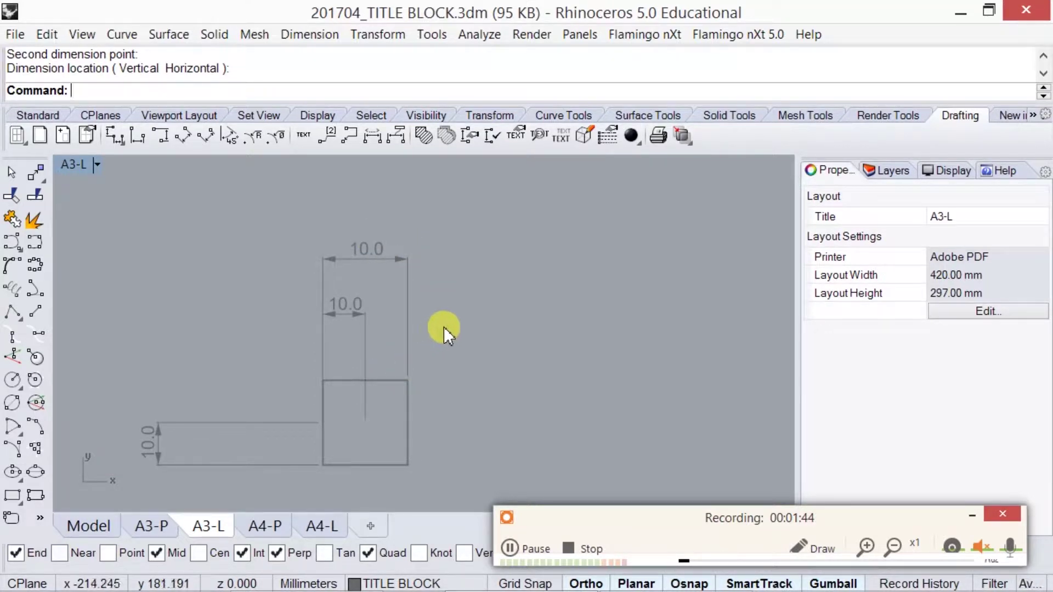
scroll(469, 323, down, 2)
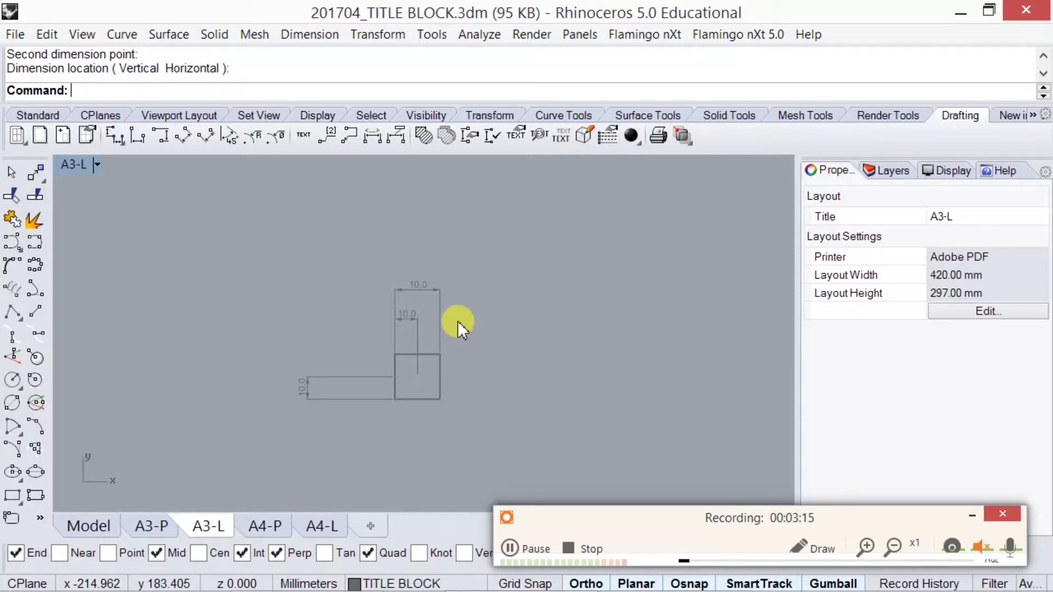
scroll(477, 331, down, 3)
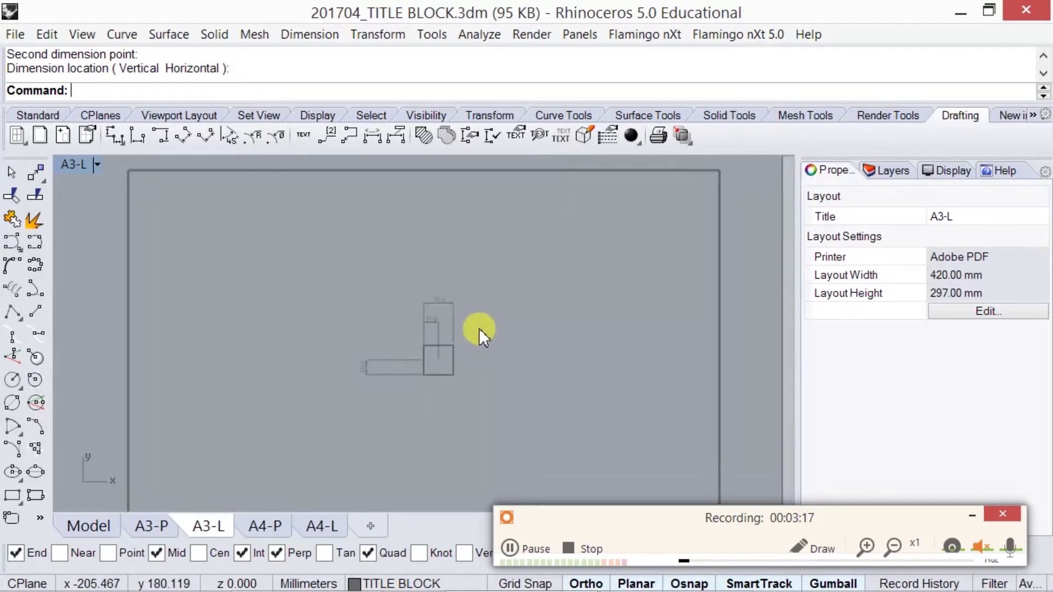
Step: Bring the sheet border into view and reselect the large detail to check its scale
mouse_move(480, 328)
right_down()
mouse_move(352, 298)
mouse_move(364, 304)
right_up()
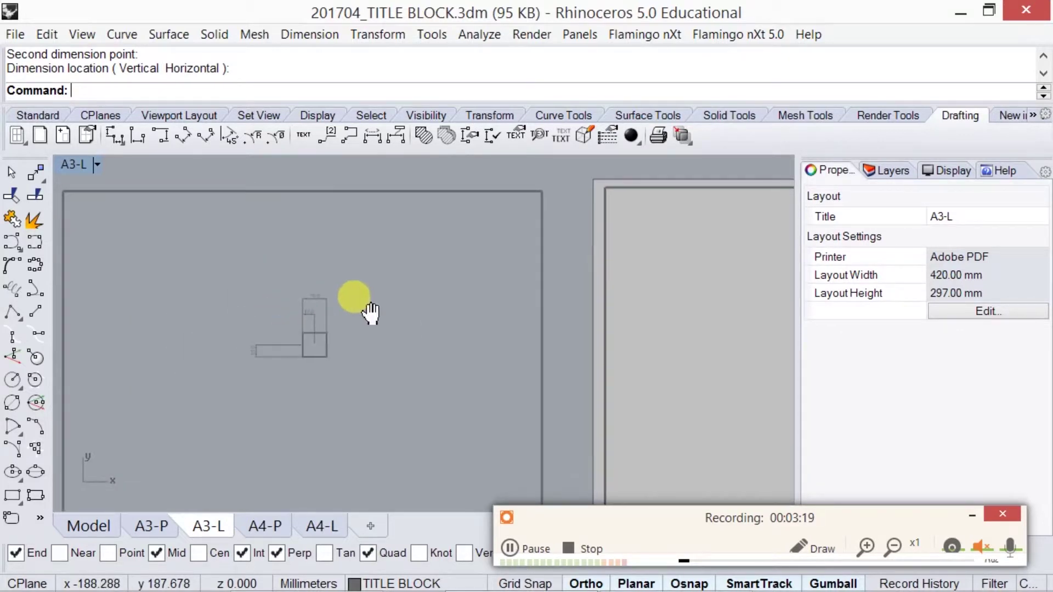
click(389, 192)
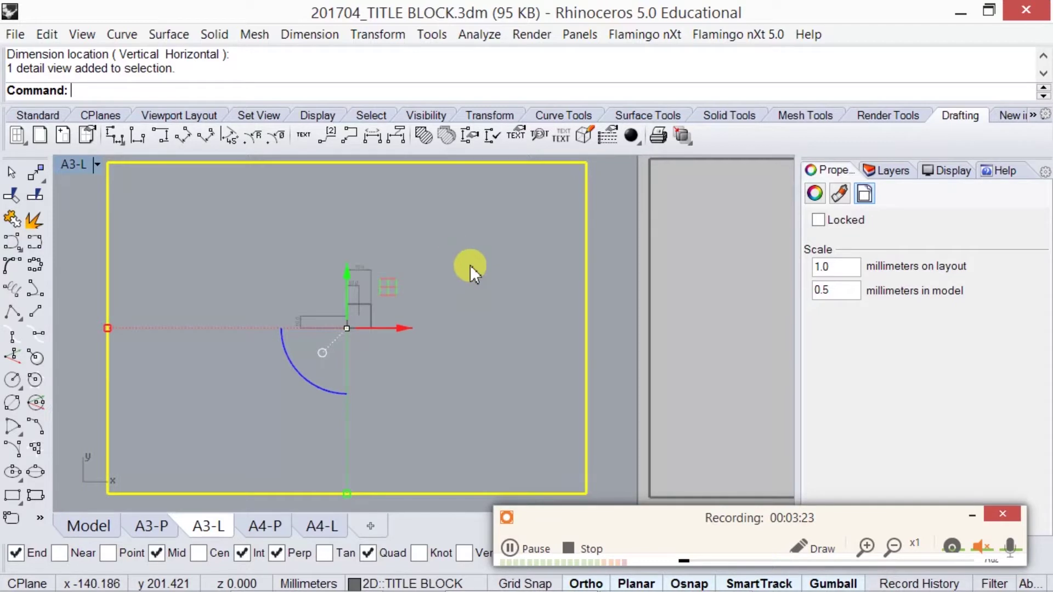
mouse_move(429, 294)
right_down()
mouse_move(469, 265)
mouse_move(391, 280)
right_up()
scroll(475, 256, down, 2)
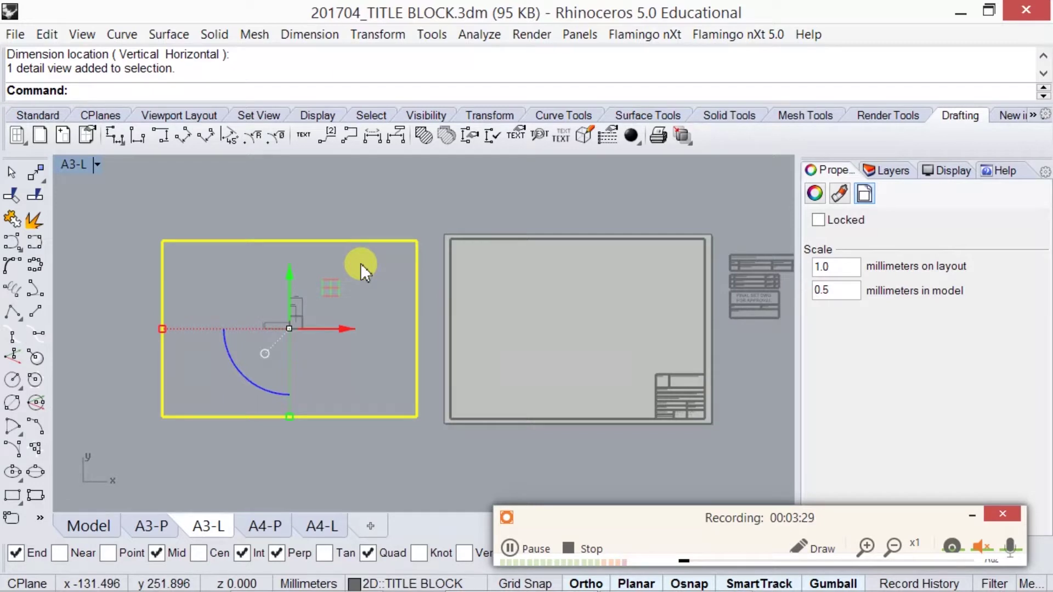
click(330, 216)
click(324, 244)
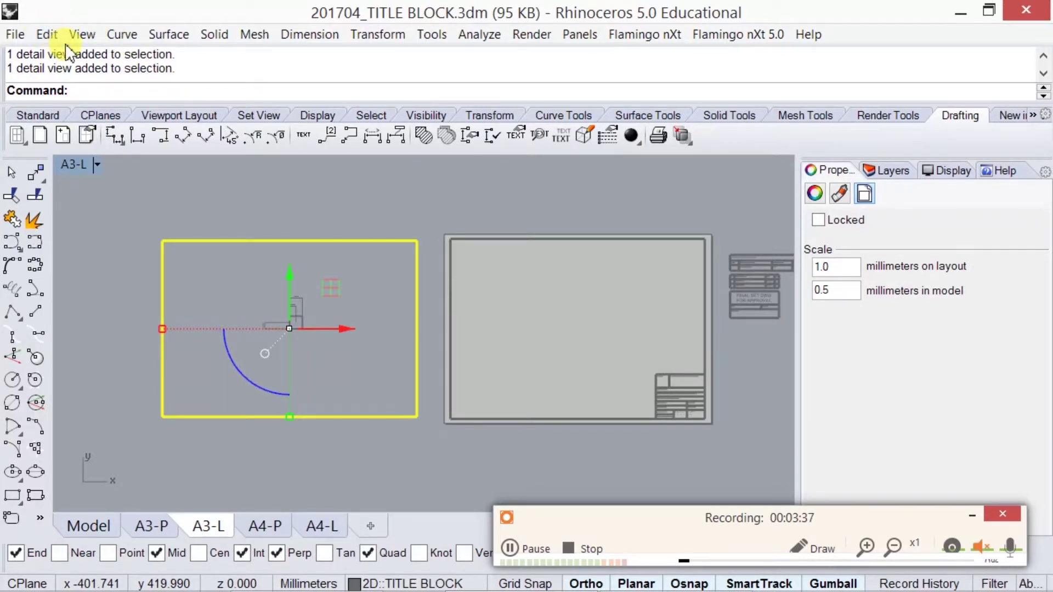
click(81, 37)
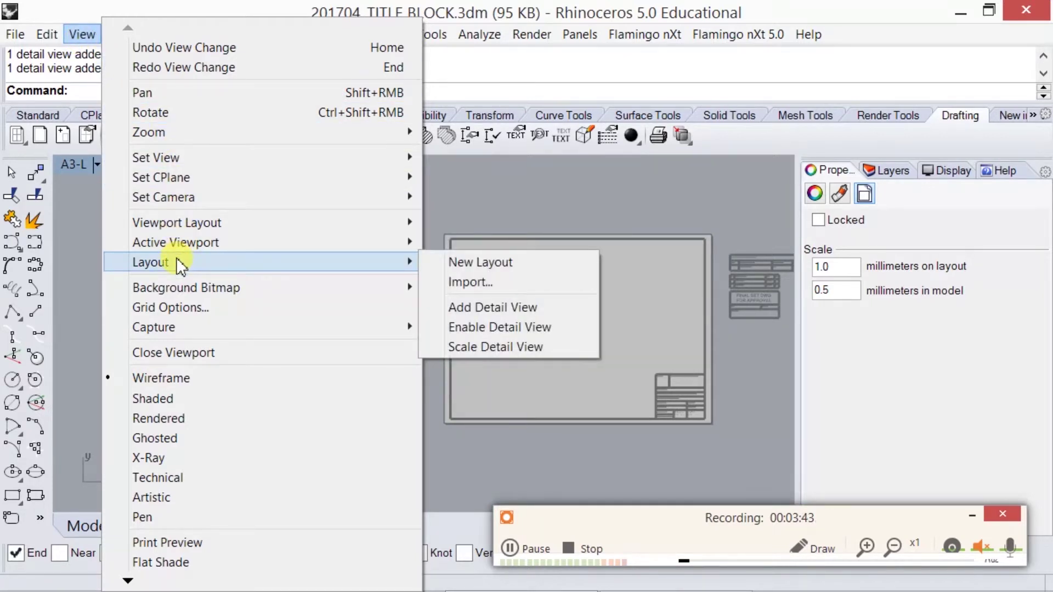
mouse_move(151, 261)
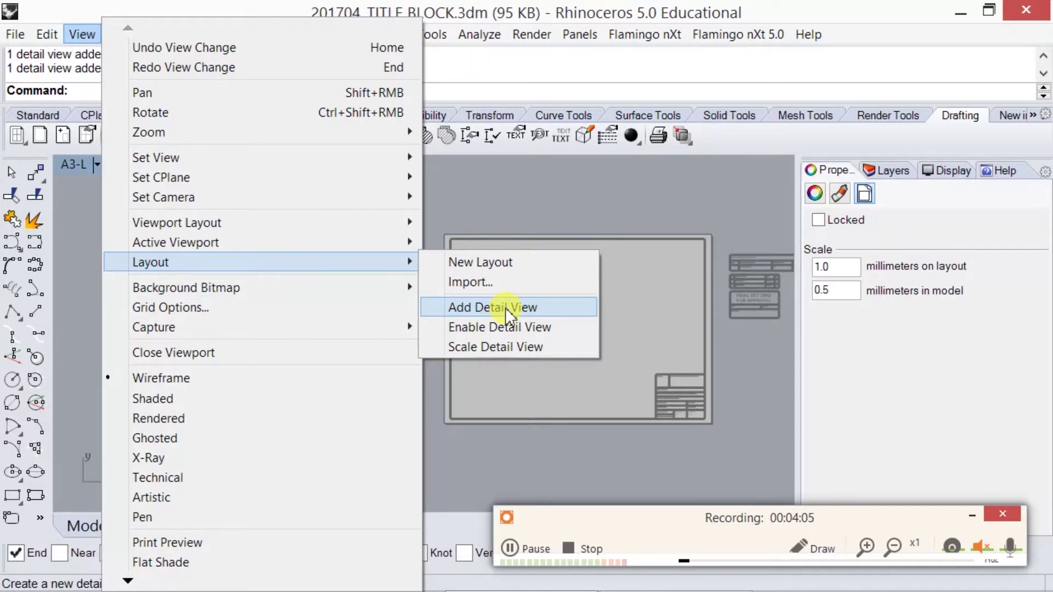
Step: Draw a small square detail view above the sheet and set the large detail to 1:1
click(508, 309)
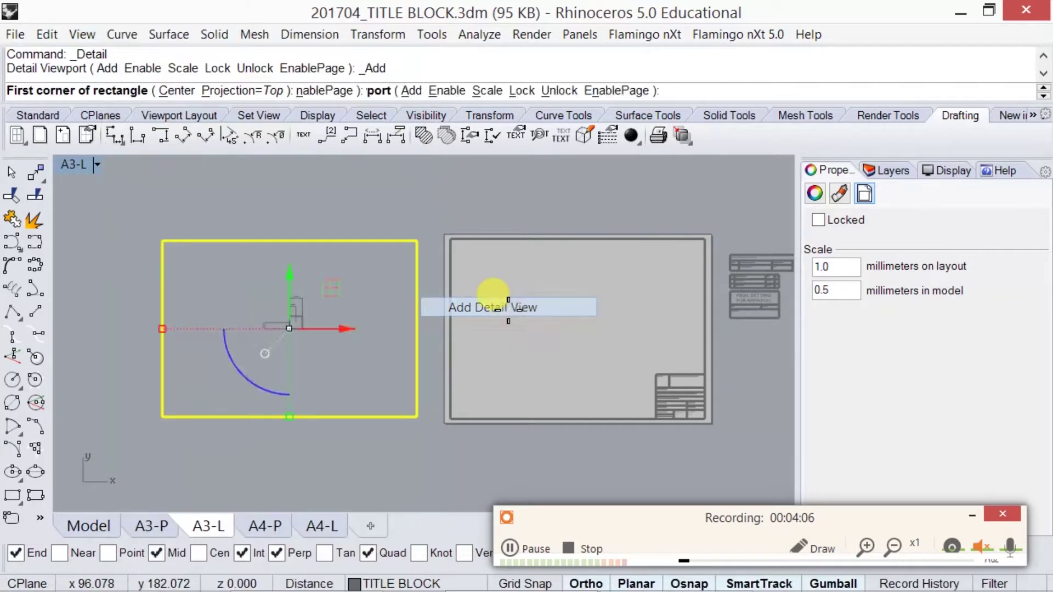
click(421, 178)
click(477, 233)
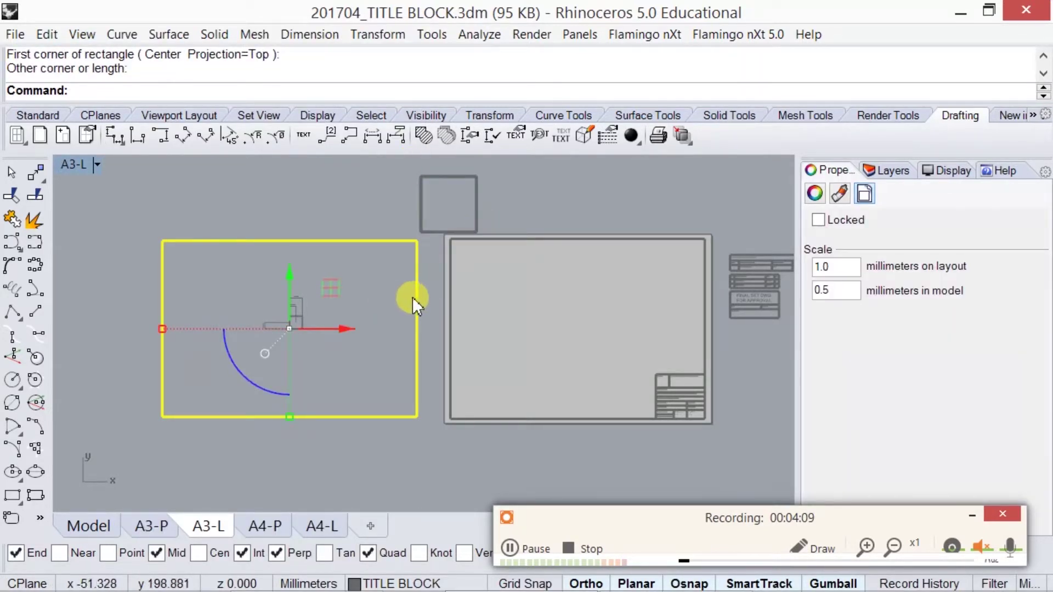
drag(830, 290, 798, 297)
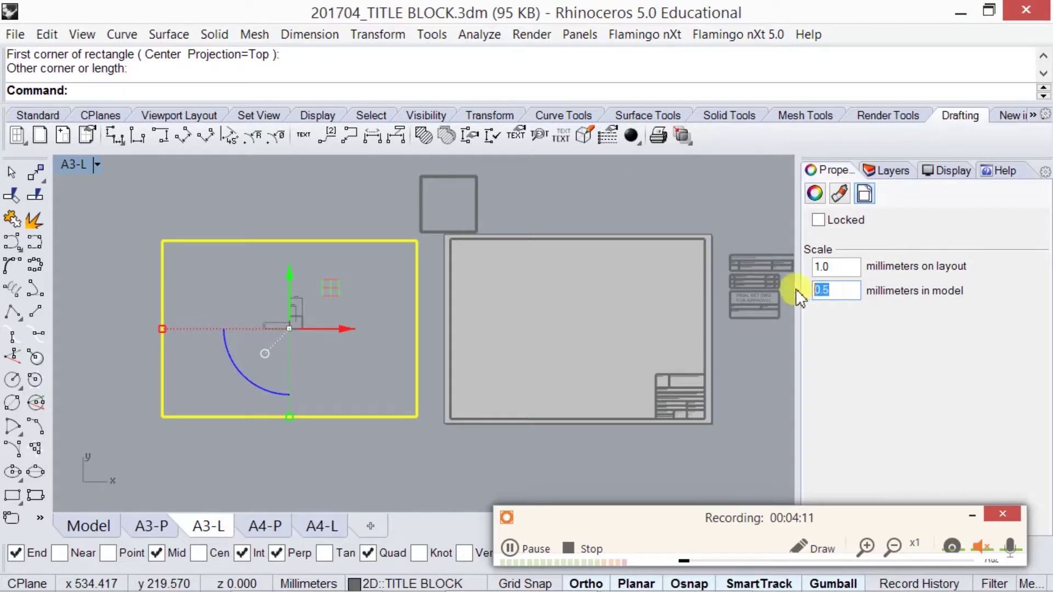
text(1)
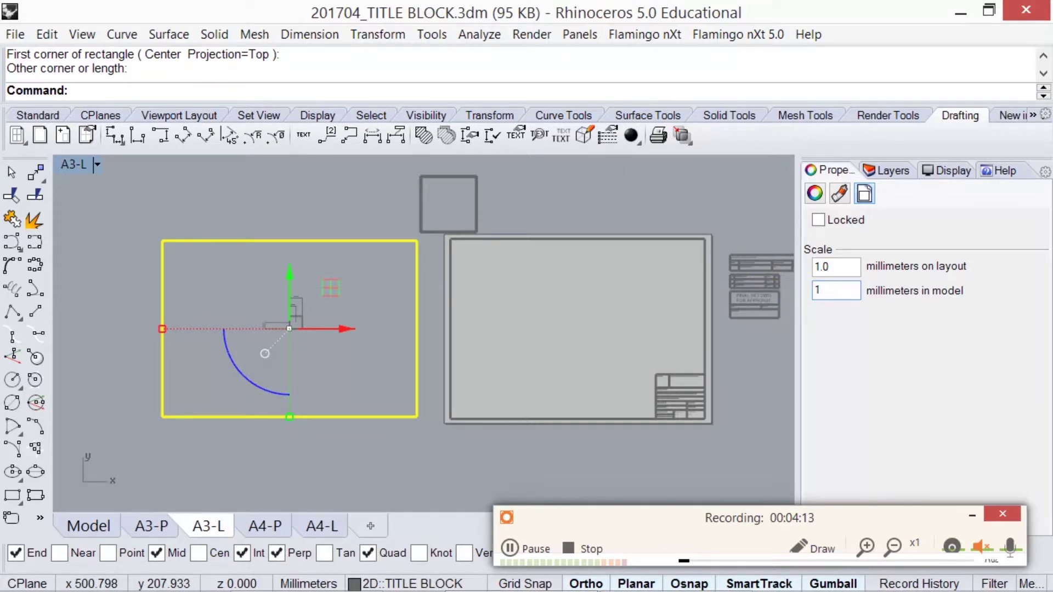
key(Escape)
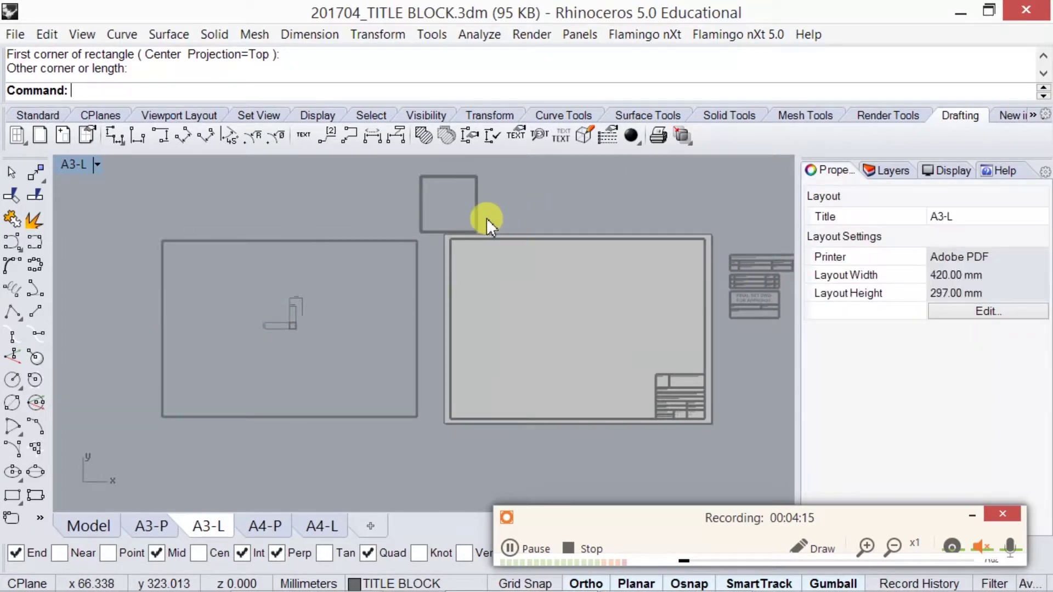
Step: Scale the small detail to 2 mm on layout per 1.0 mm in model, then drag it onto the large detail
click(477, 219)
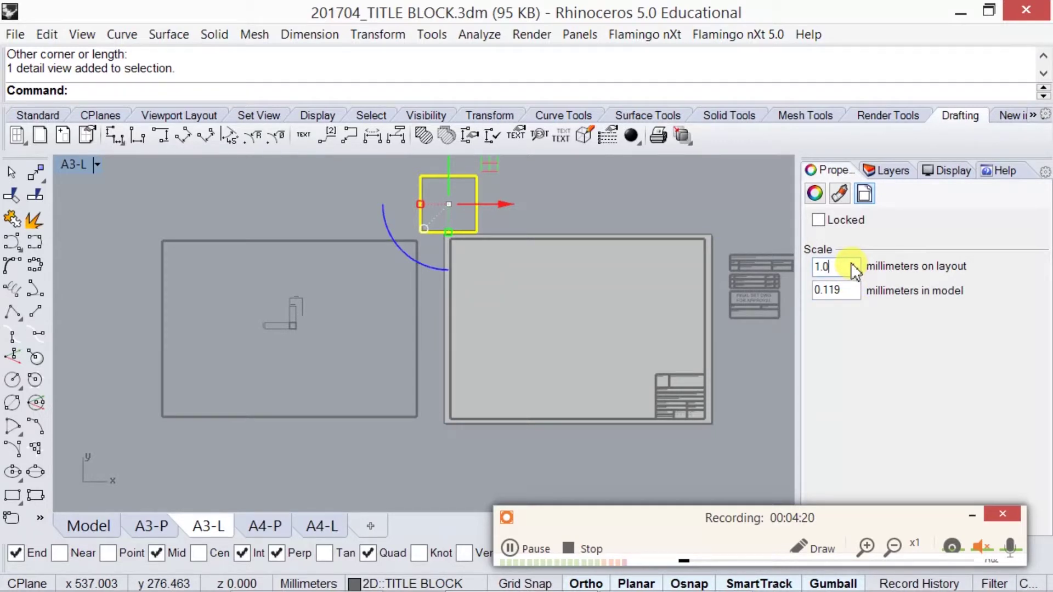
click(850, 263)
text(2)
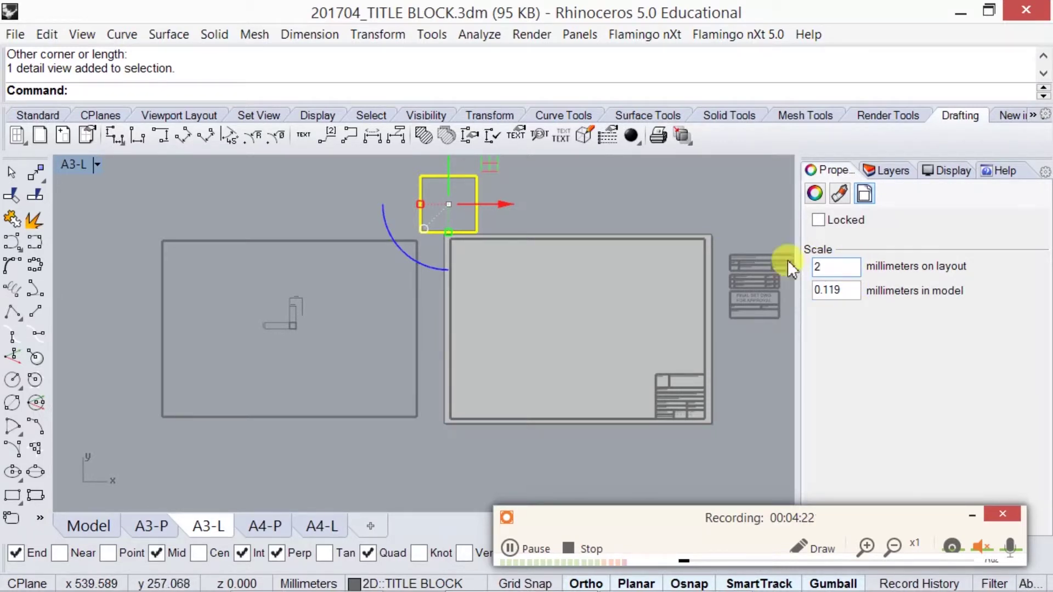
click(842, 288)
click(846, 289)
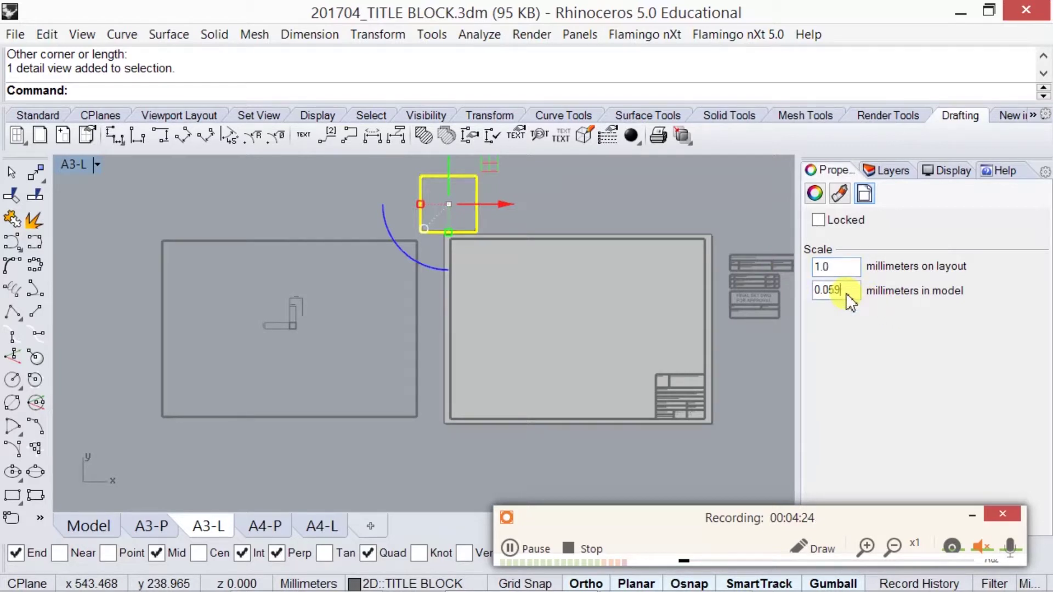
text(1)
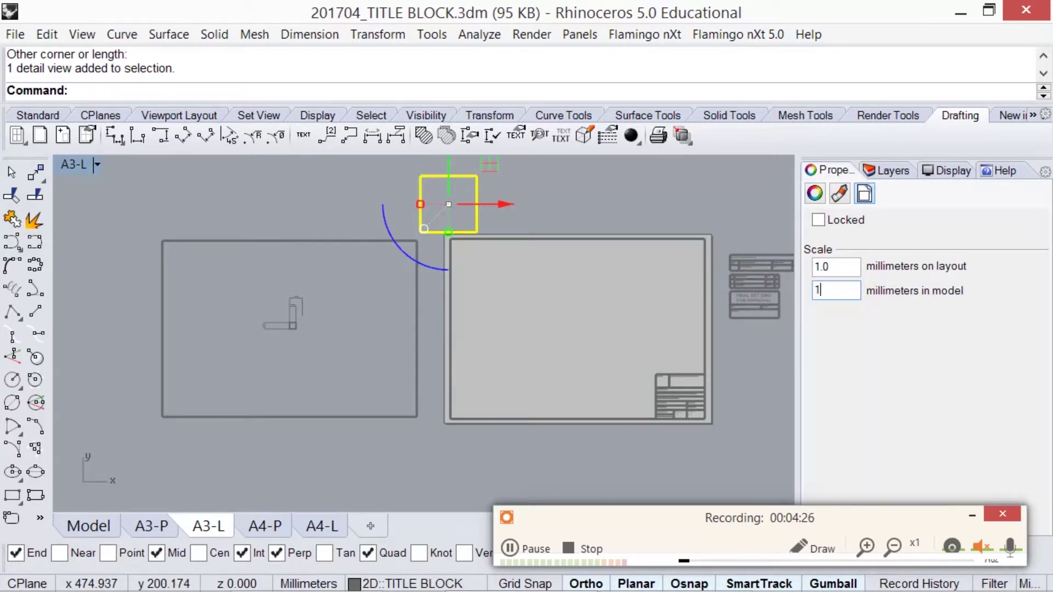
click(833, 269)
double_click(833, 269)
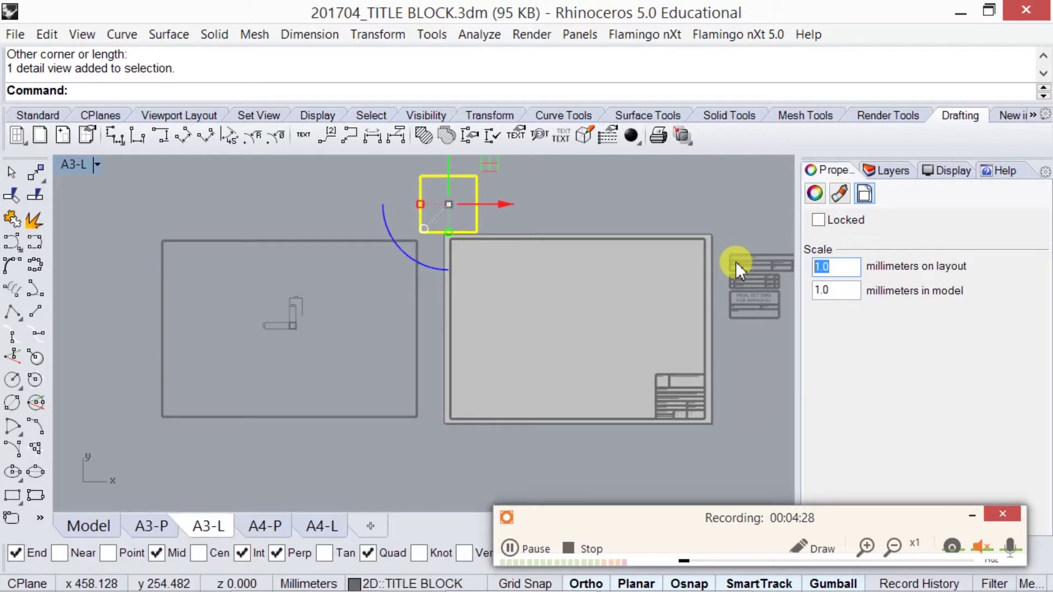
text(2)
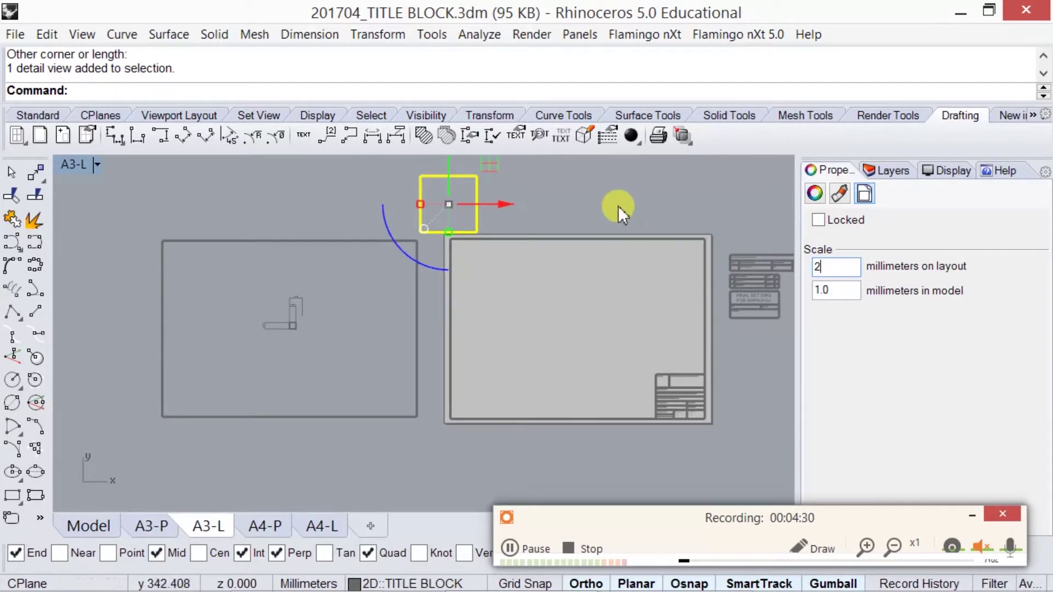
click(692, 179)
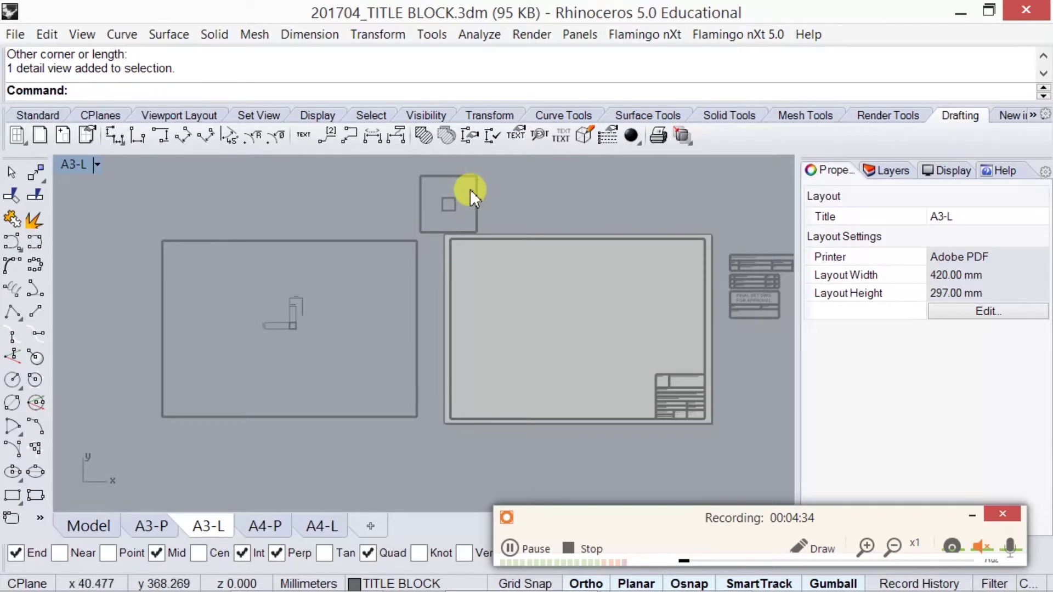
mouse_move(470, 190)
mouse_down()
mouse_move(452, 254)
mouse_move(358, 299)
mouse_up()
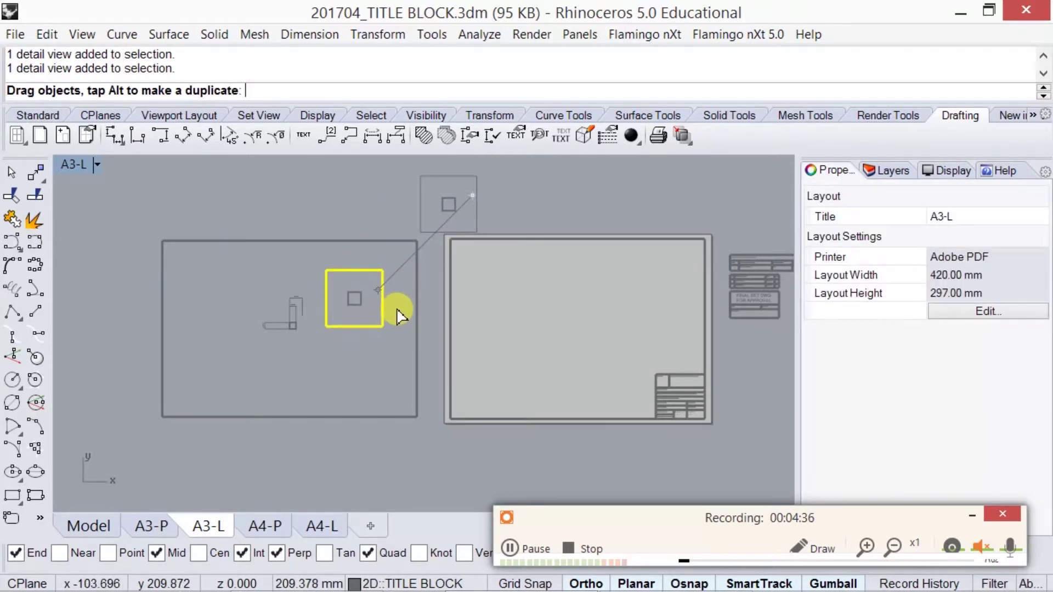
Step: Drag the small detail view lower within the large detail
click(377, 208)
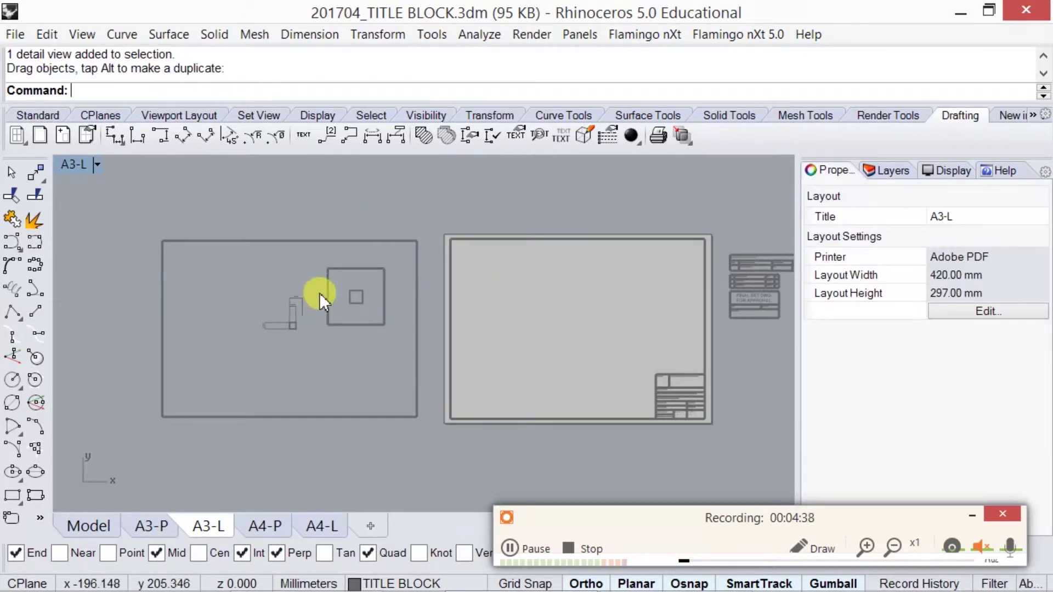
scroll(316, 296, up, 3)
right_drag(317, 296, 419, 280)
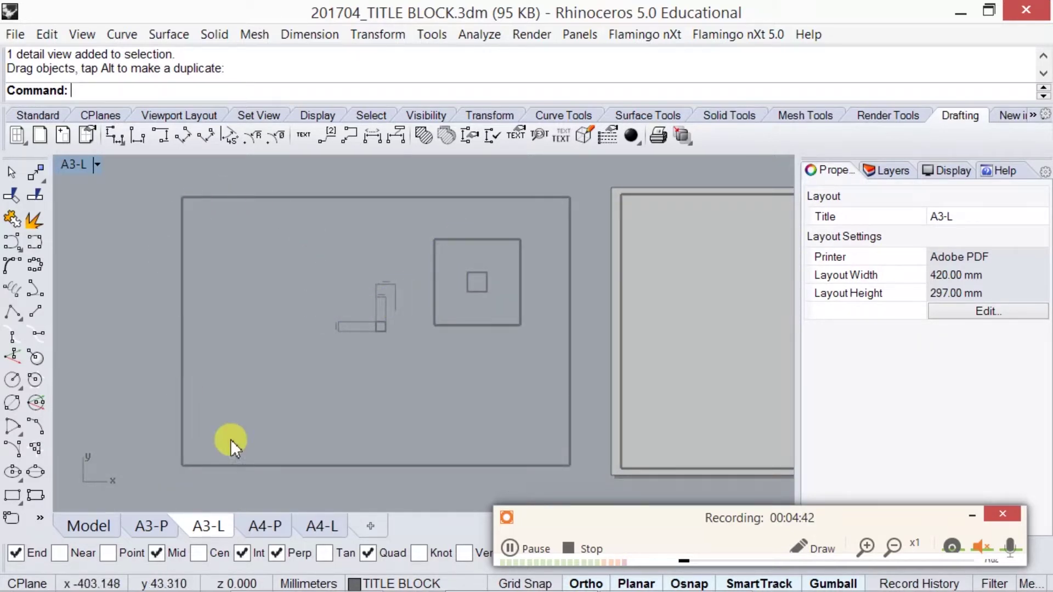
scroll(388, 339, up, 3)
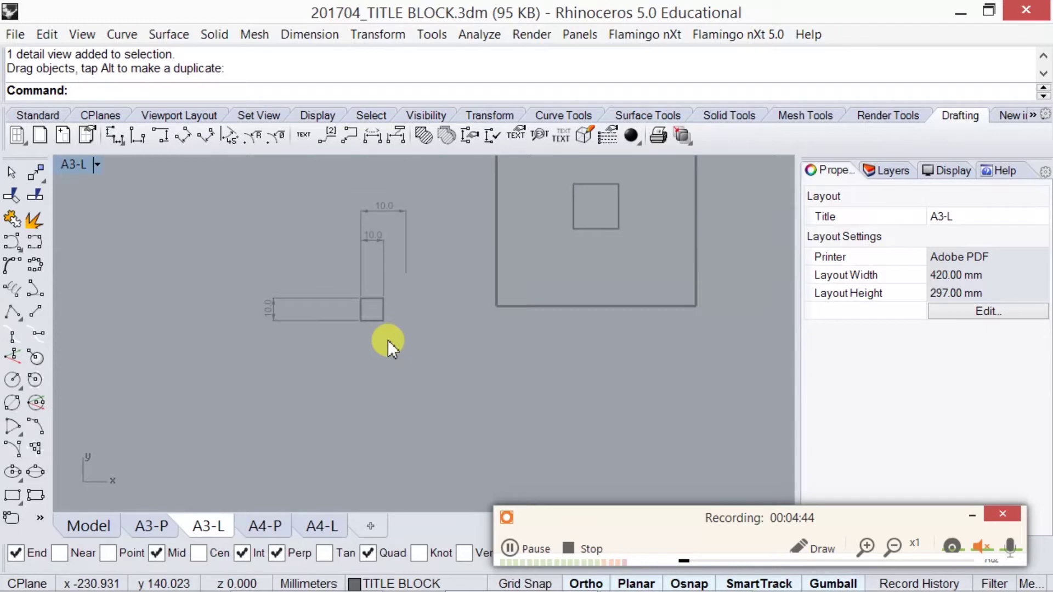
drag(568, 304, 569, 401)
scroll(623, 314, down, 2)
Step: Bring the whole title-block sheet into view and window-select both detail views
click(619, 181)
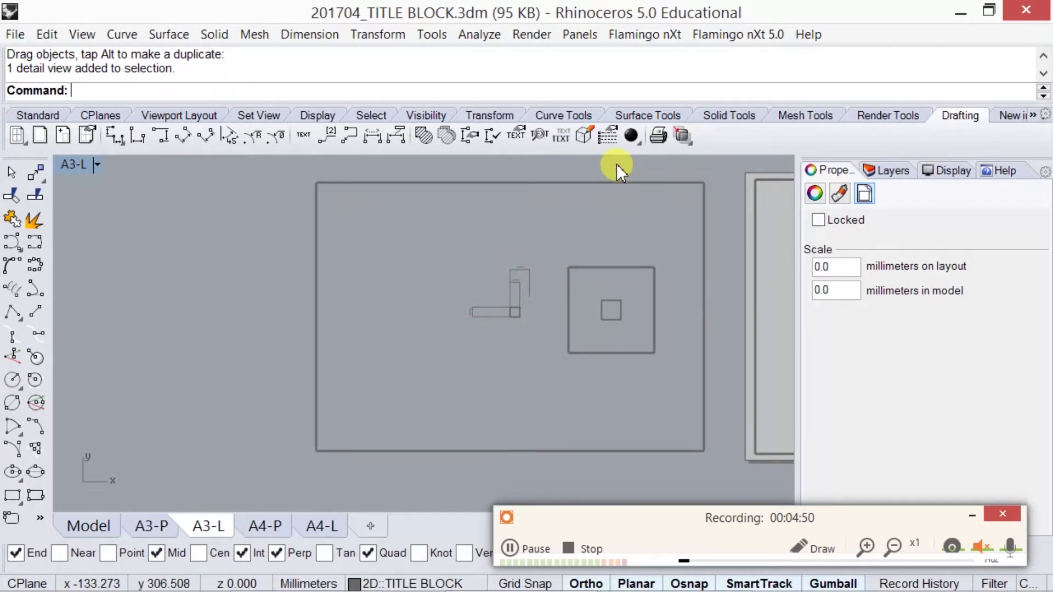
right_drag(616, 165, 519, 321)
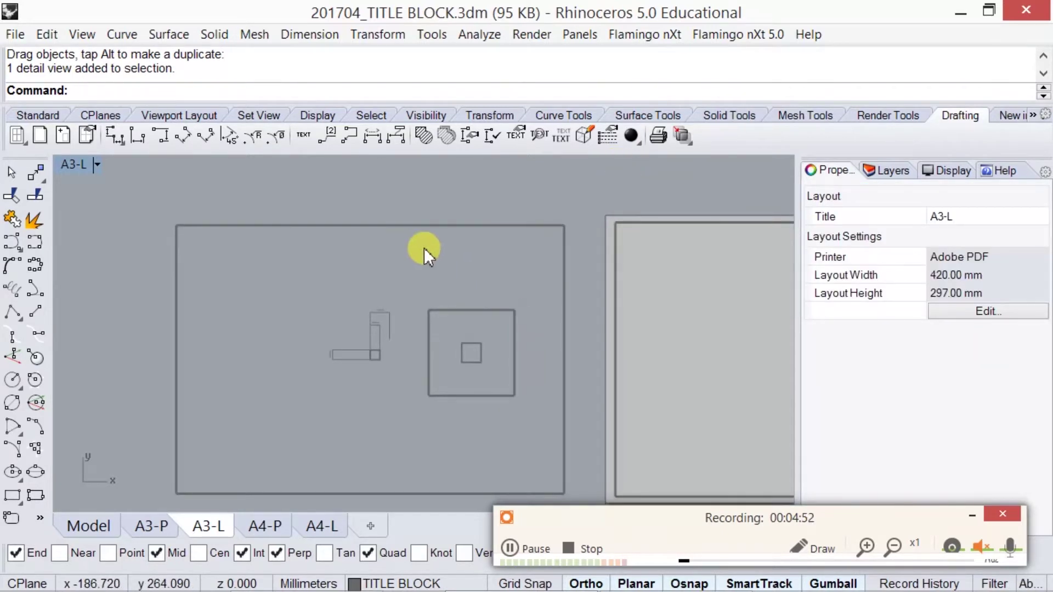
right_drag(524, 255, 417, 226)
scroll(535, 241, down, 1)
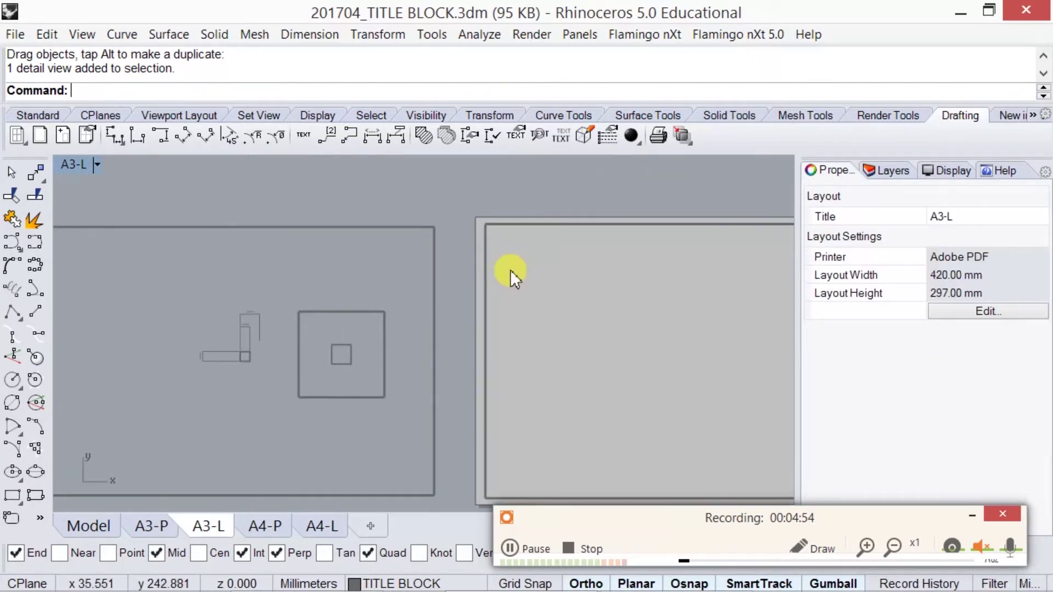
scroll(510, 275, down, 2)
right_drag(512, 277, 465, 259)
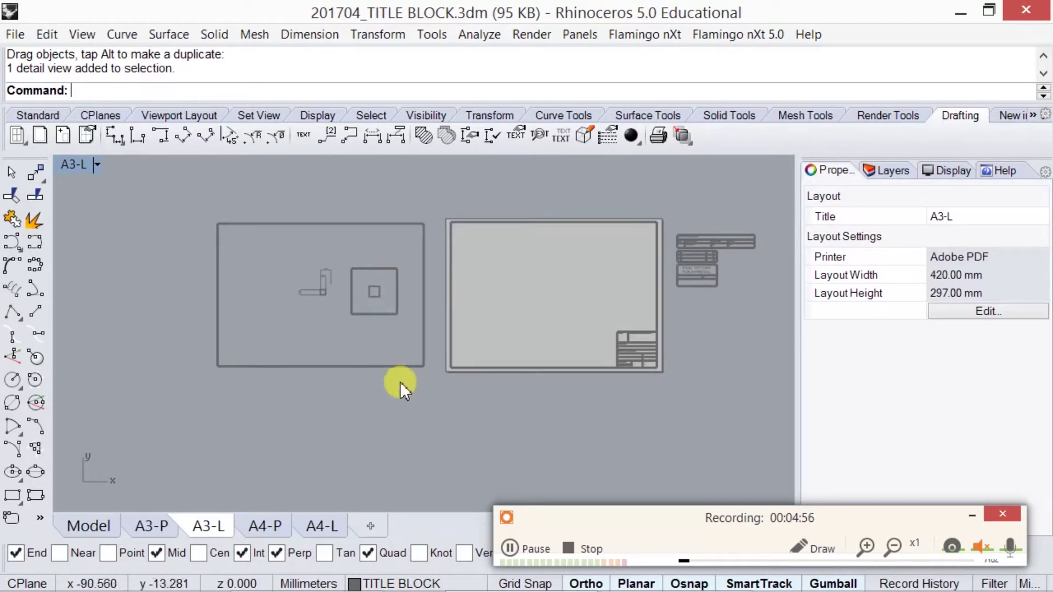
drag(376, 242, 371, 376)
click(355, 389)
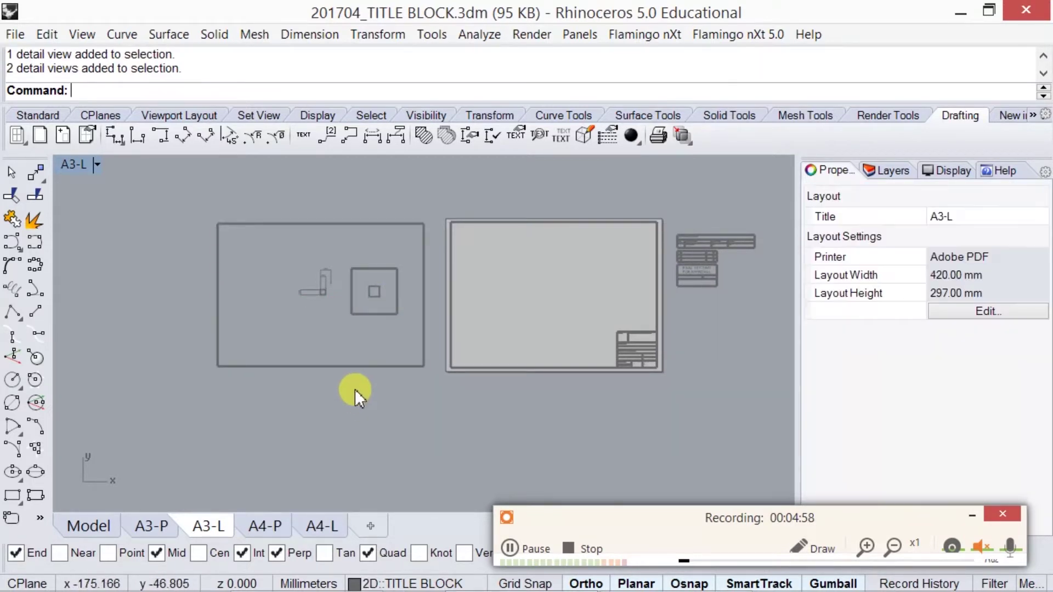
drag(394, 322, 275, 187)
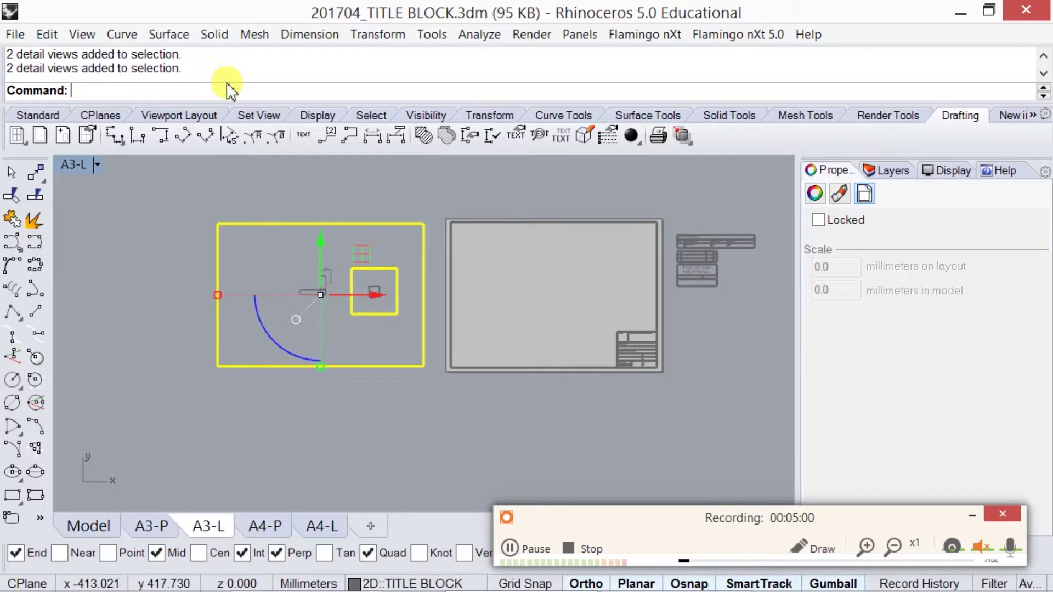
Step: Move both details from the detail's lower-left corner to the border's inner corner
click(46, 116)
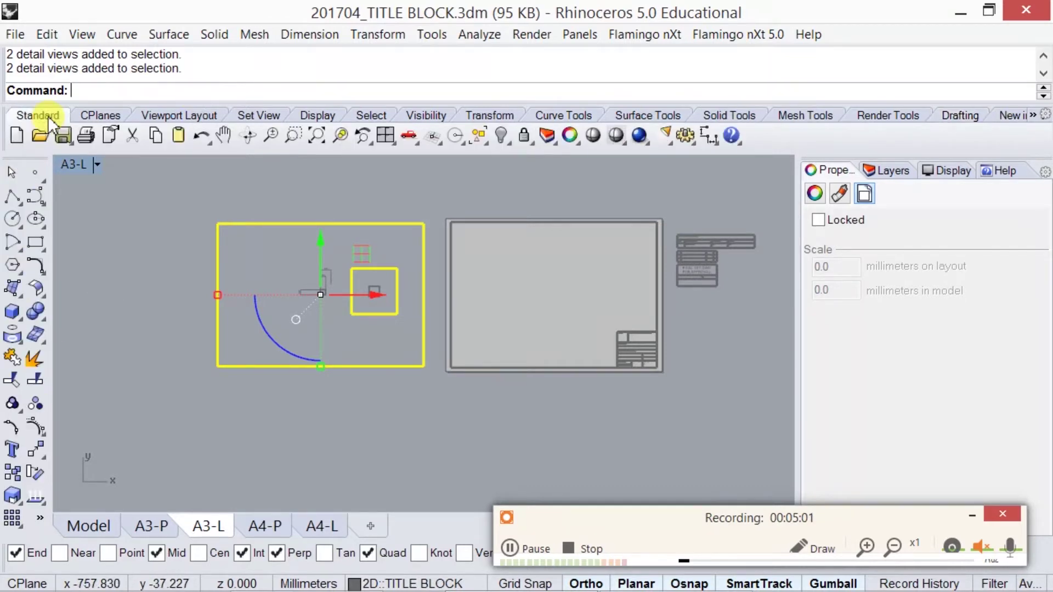
click(36, 449)
click(217, 367)
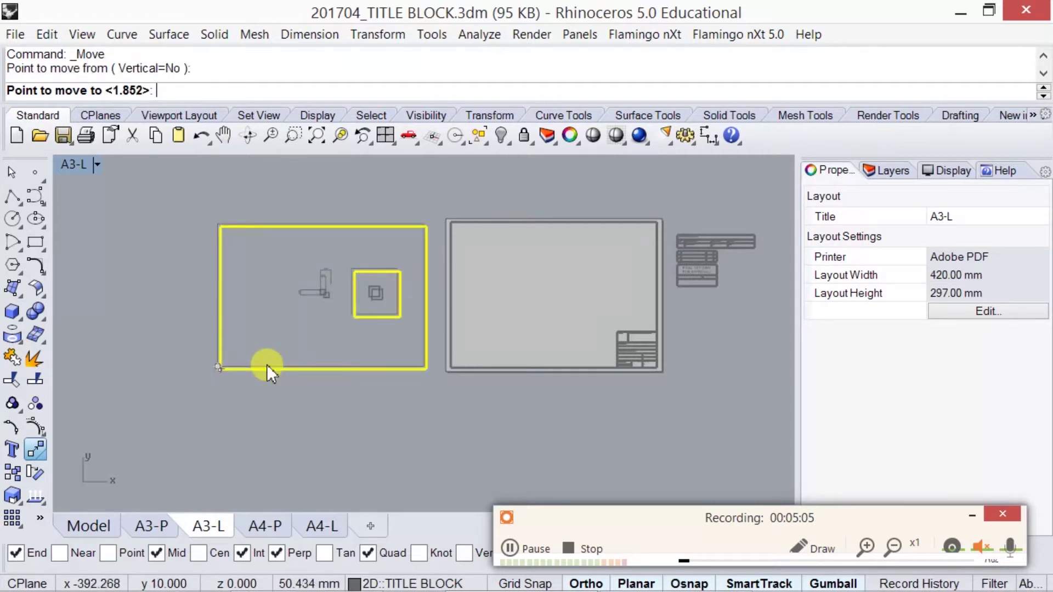
scroll(463, 375, up, 3)
scroll(442, 360, up, 2)
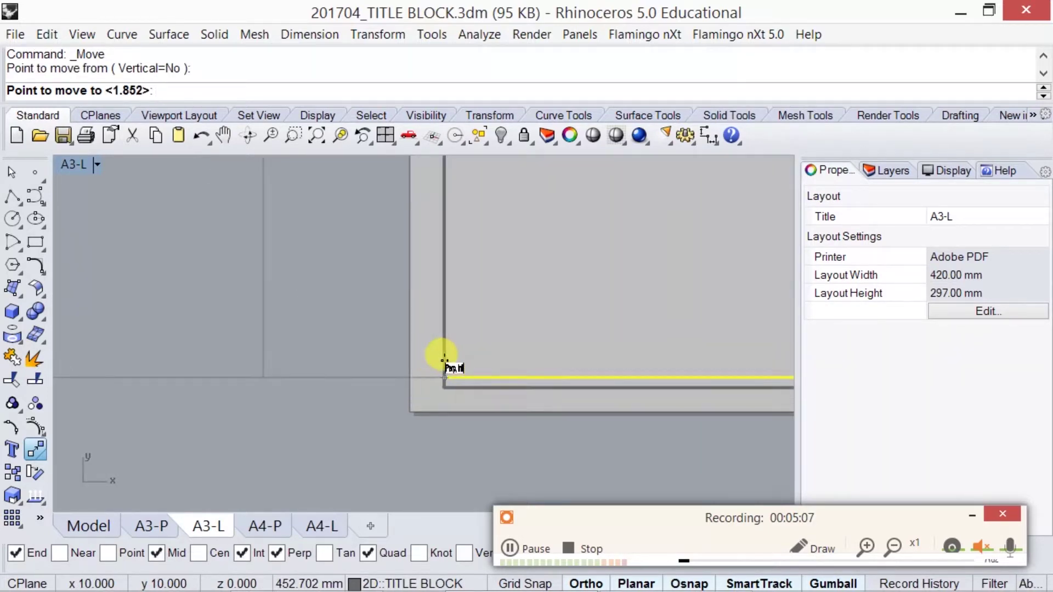
click(445, 387)
scroll(529, 343, down, 2)
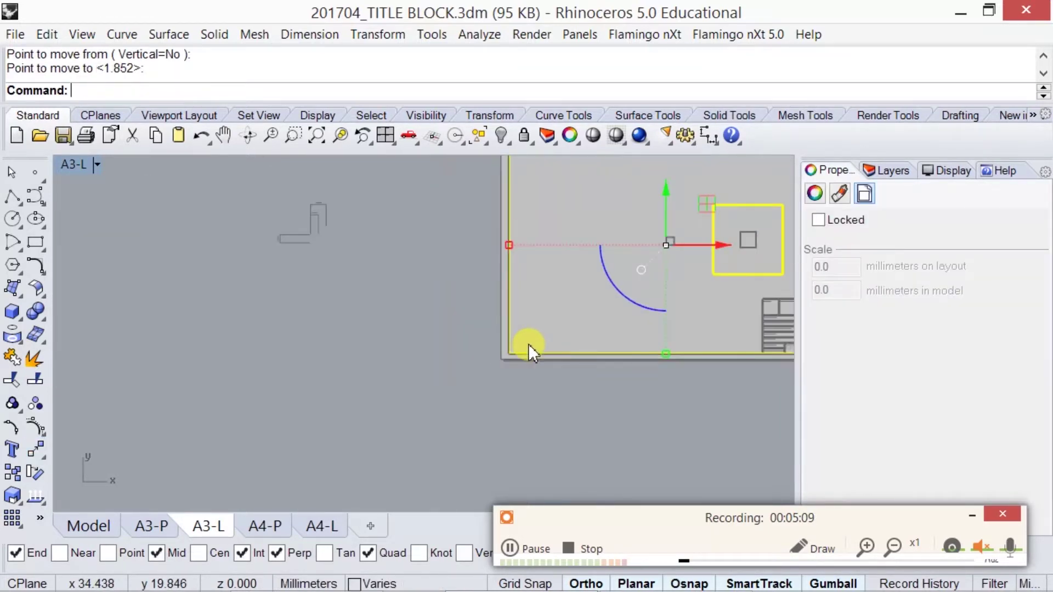
scroll(512, 329, down, 2)
scroll(551, 329, down, 2)
scroll(553, 328, up, 3)
scroll(515, 332, down, 1)
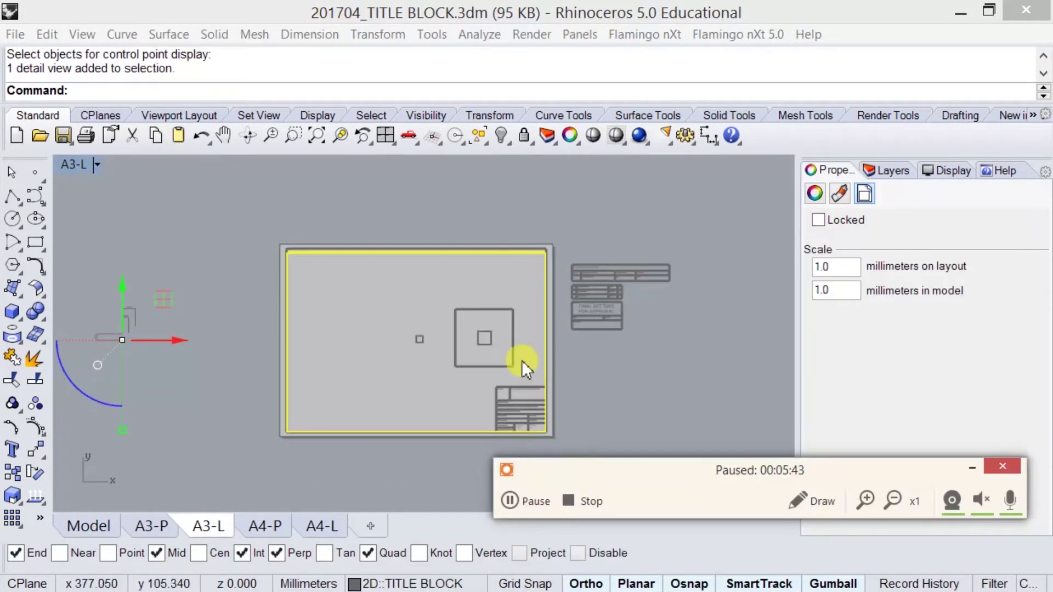
scroll(494, 247, up, 3)
scroll(494, 272, up, 2)
scroll(496, 287, down, 1)
scroll(494, 305, down, 2)
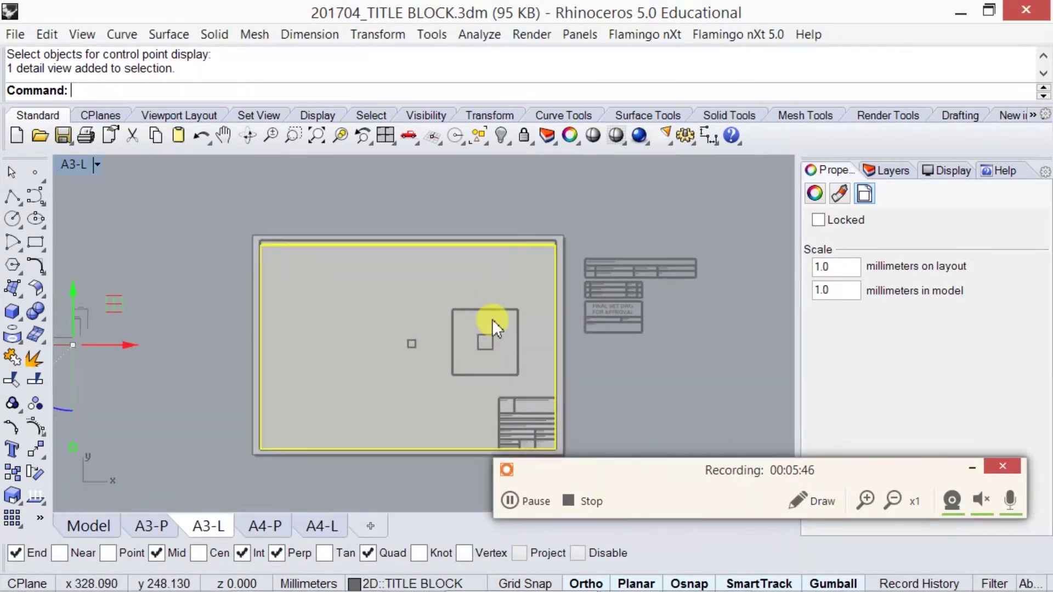
scroll(468, 276, down, 1)
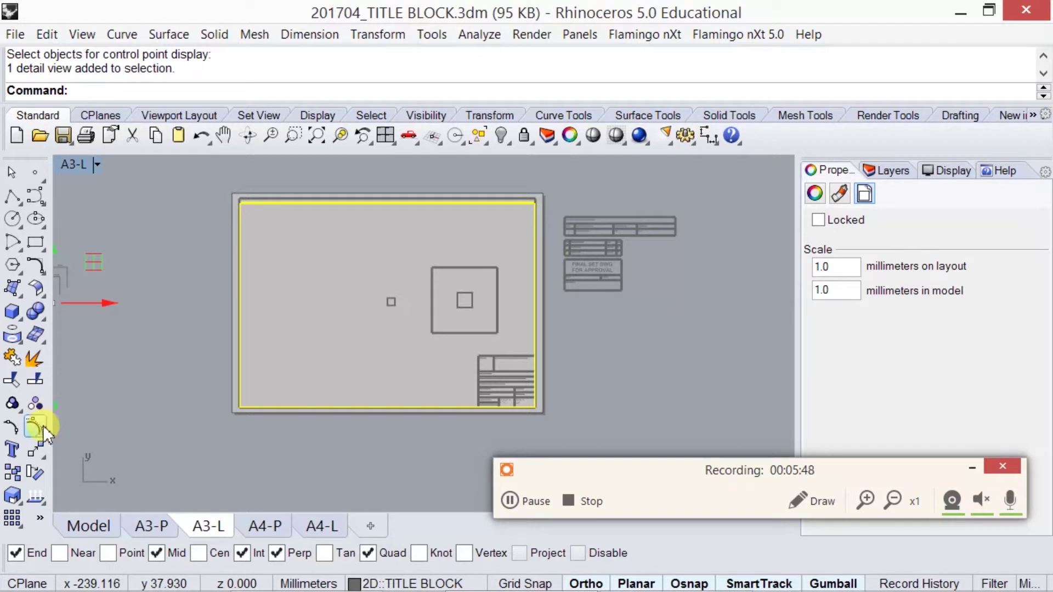
Step: Pull the large detail's right edge in to the title-block column and raise its top-left corner to the border
click(37, 404)
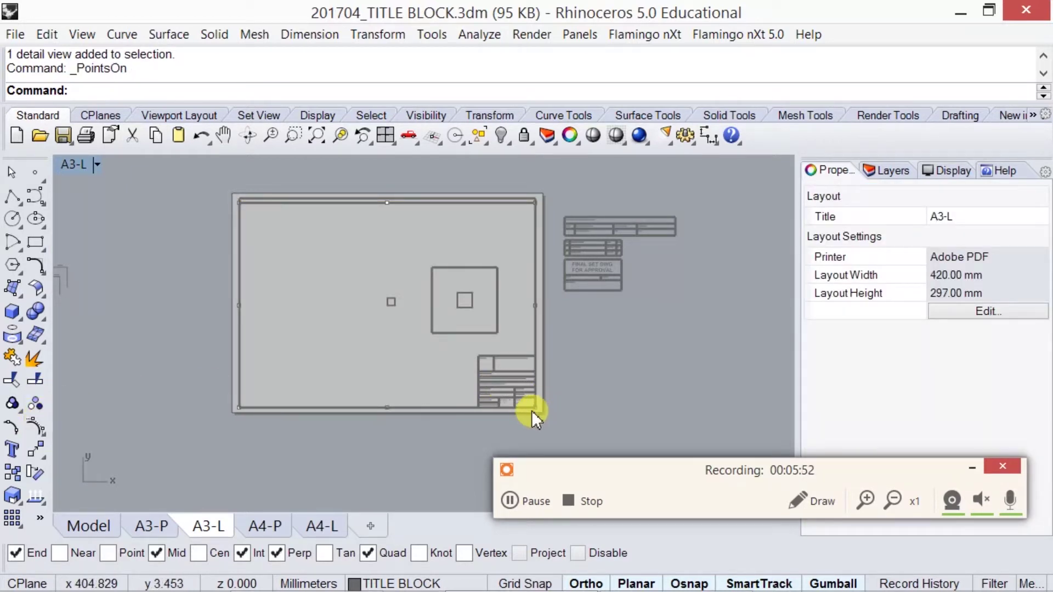
scroll(531, 411, up, 2)
scroll(533, 407, up, 2)
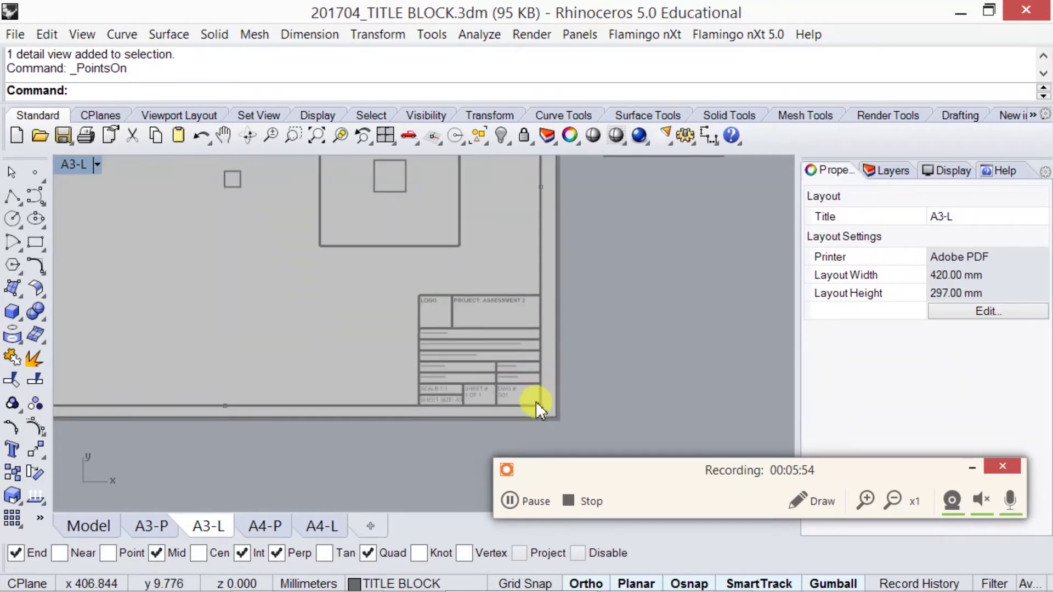
click(540, 408)
drag(541, 407, 416, 406)
scroll(449, 247, down, 2)
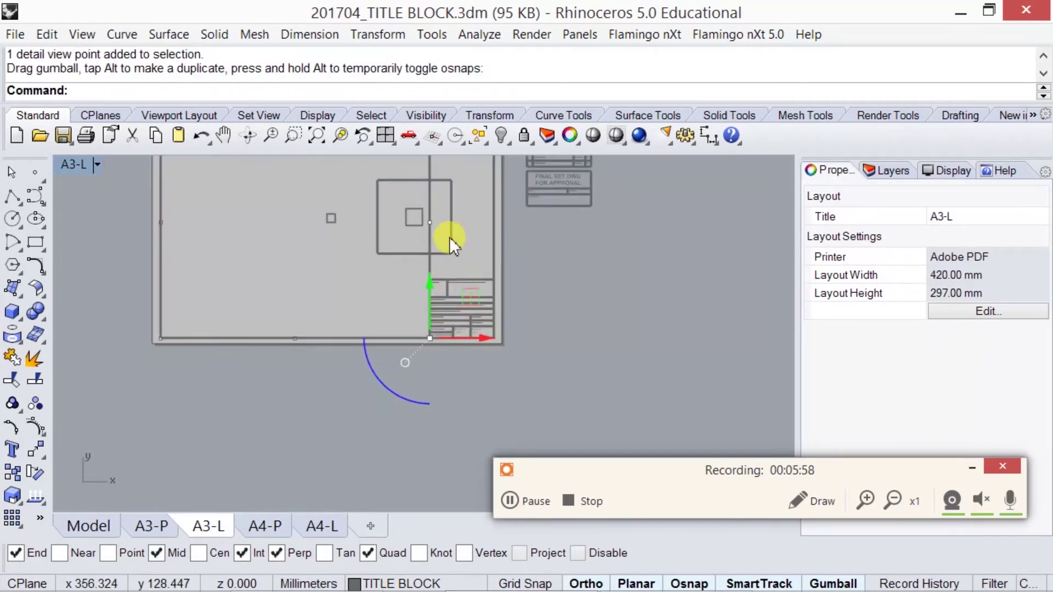
scroll(456, 274, down, 2)
scroll(448, 238, up, 2)
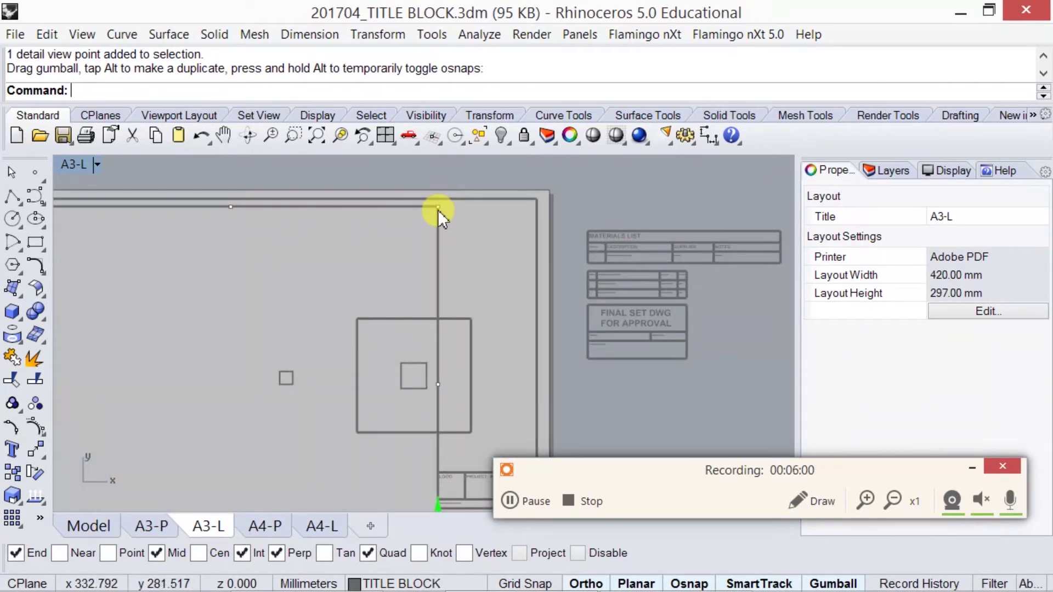
click(437, 208)
right_drag(438, 202, 672, 237)
click(255, 243)
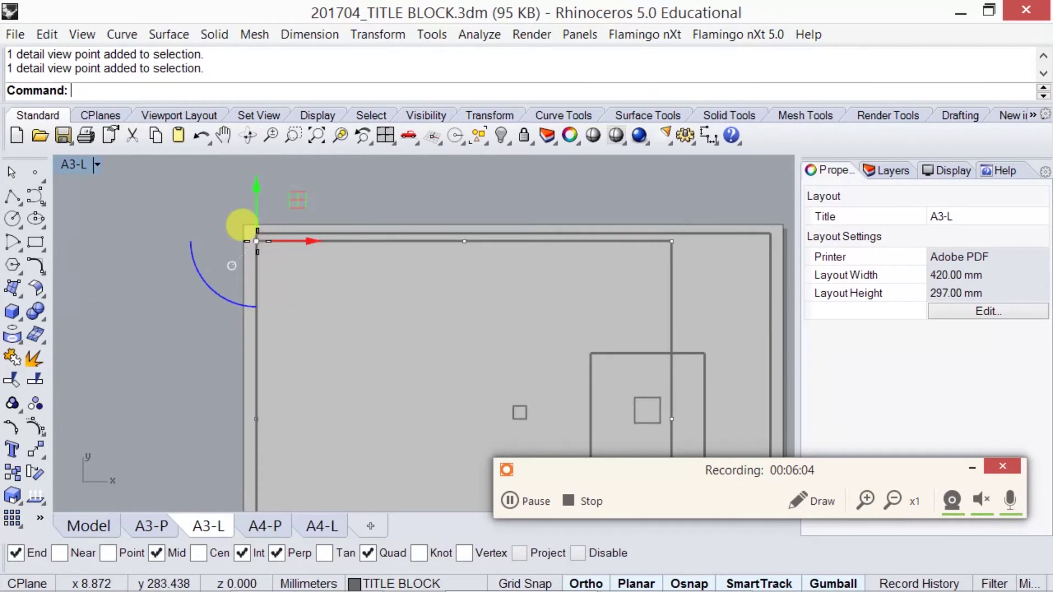
drag(255, 242, 257, 233)
scroll(393, 308, down, 2)
scroll(404, 329, down, 2)
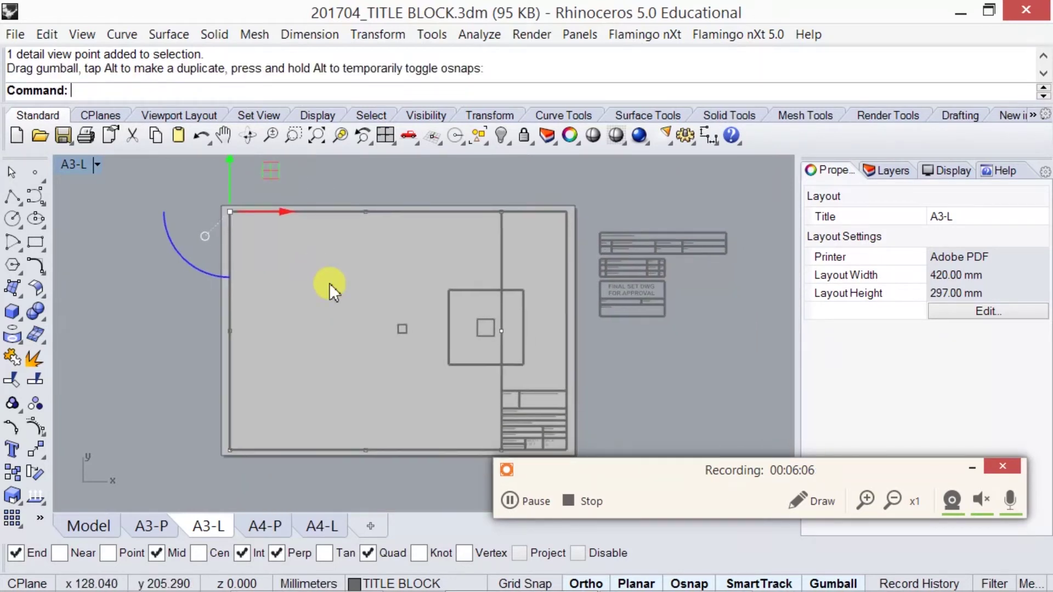
click(380, 294)
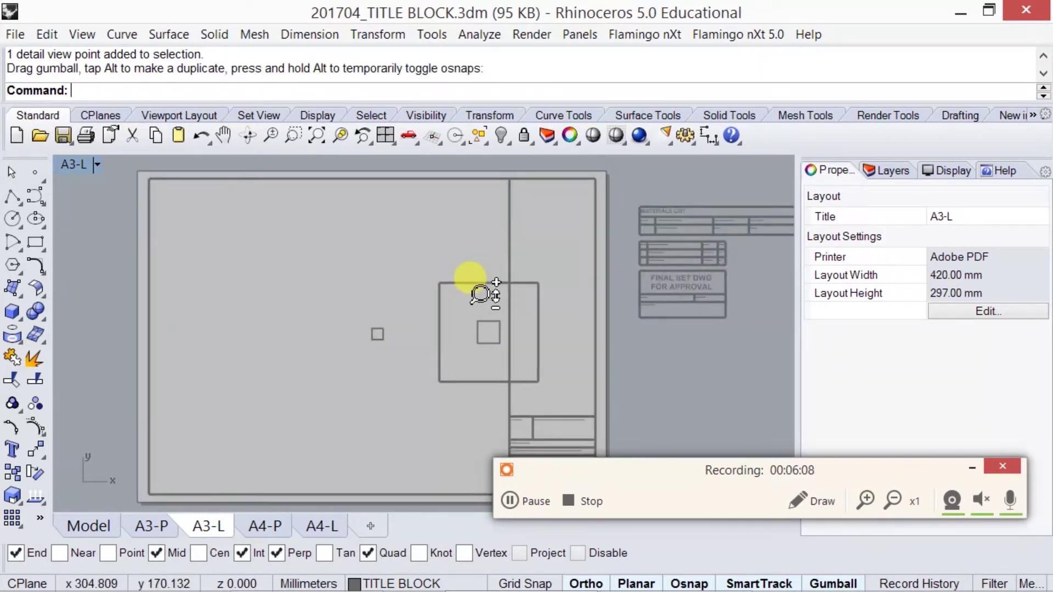
scroll(471, 282, up, 1)
scroll(387, 274, up, 2)
scroll(386, 275, down, 1)
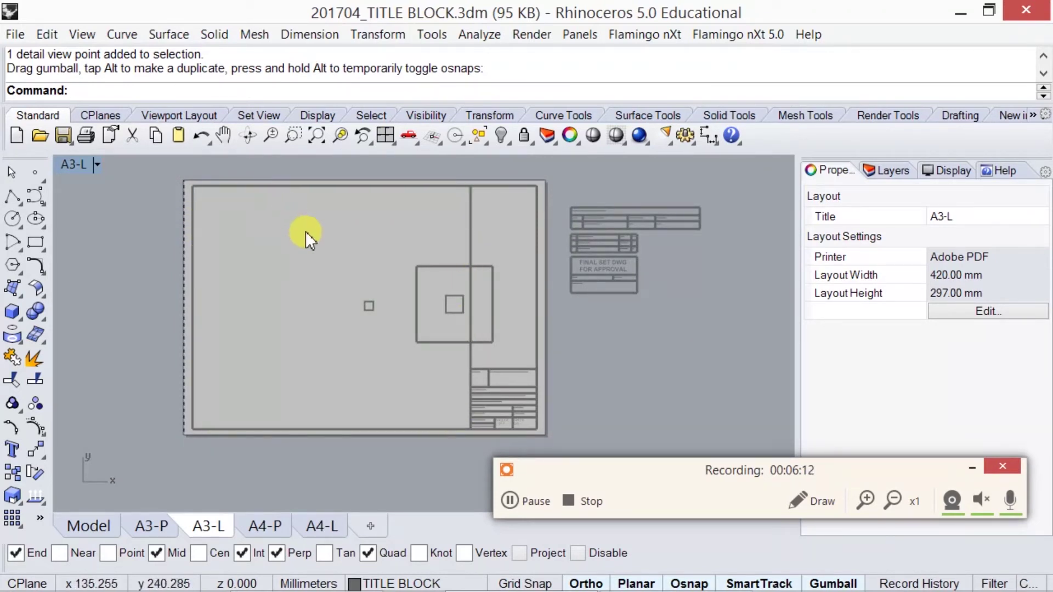
Step: Move the small square detail rightward into the title-block column above the title block
right_drag(305, 232, 399, 252)
key(Home)
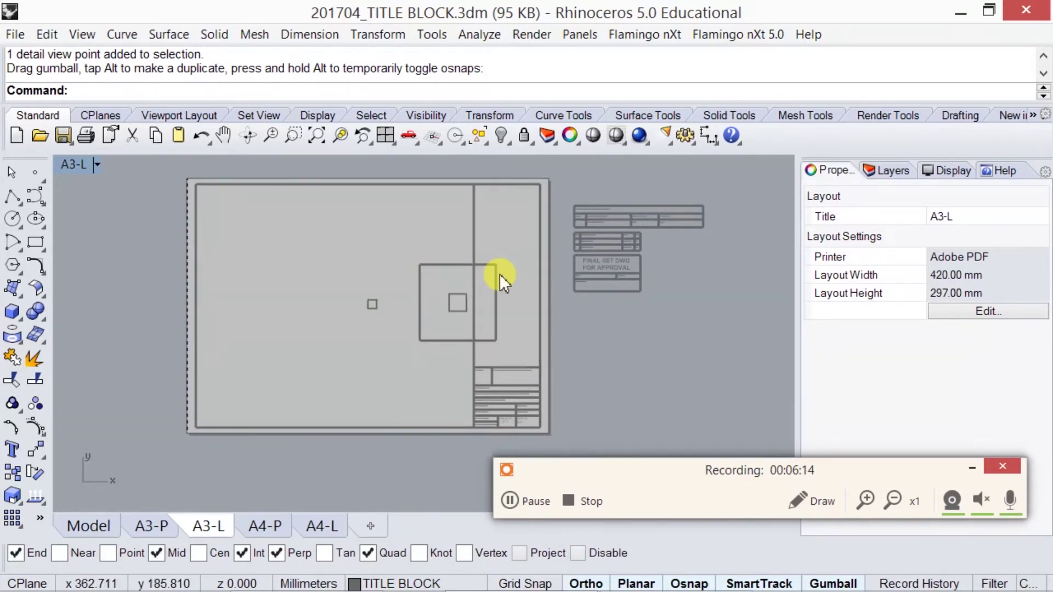
click(500, 274)
drag(496, 289, 543, 290)
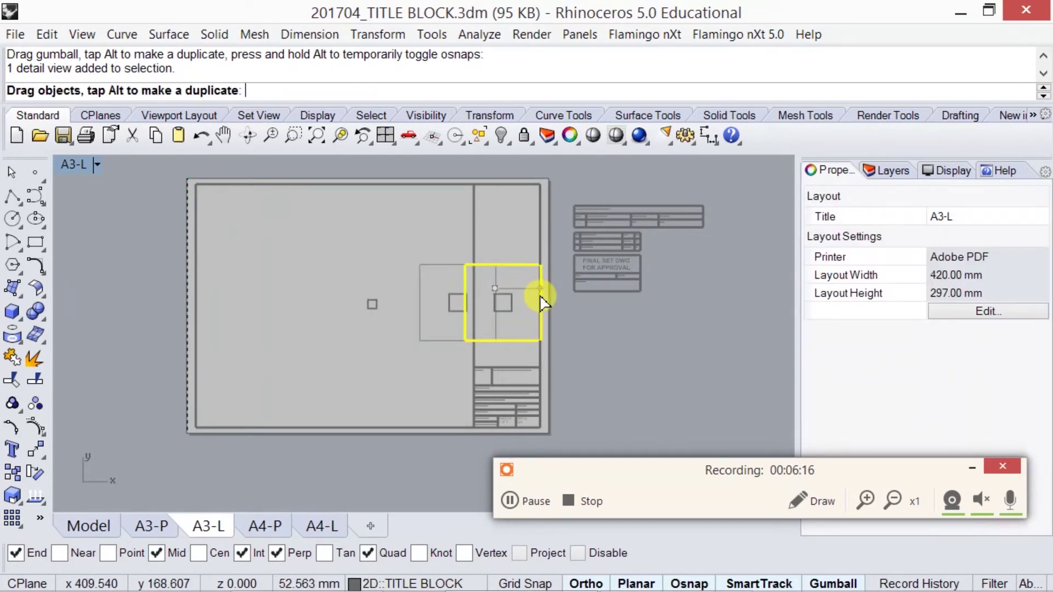
click(653, 359)
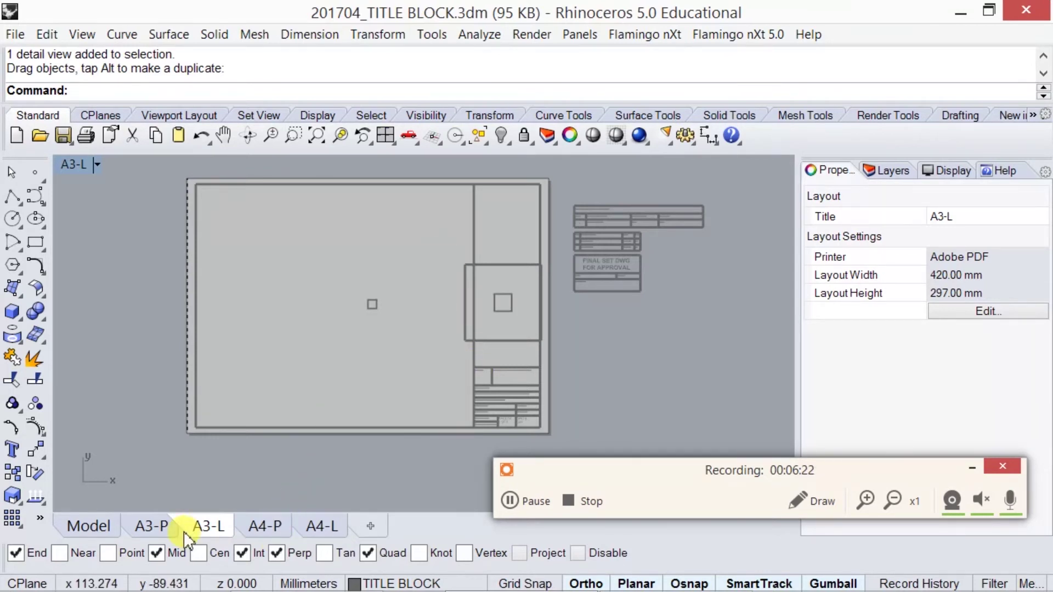
Step: Bring the A3-P portrait layout into view and open the View menu's layout commands
click(152, 526)
right_drag(224, 309, 305, 369)
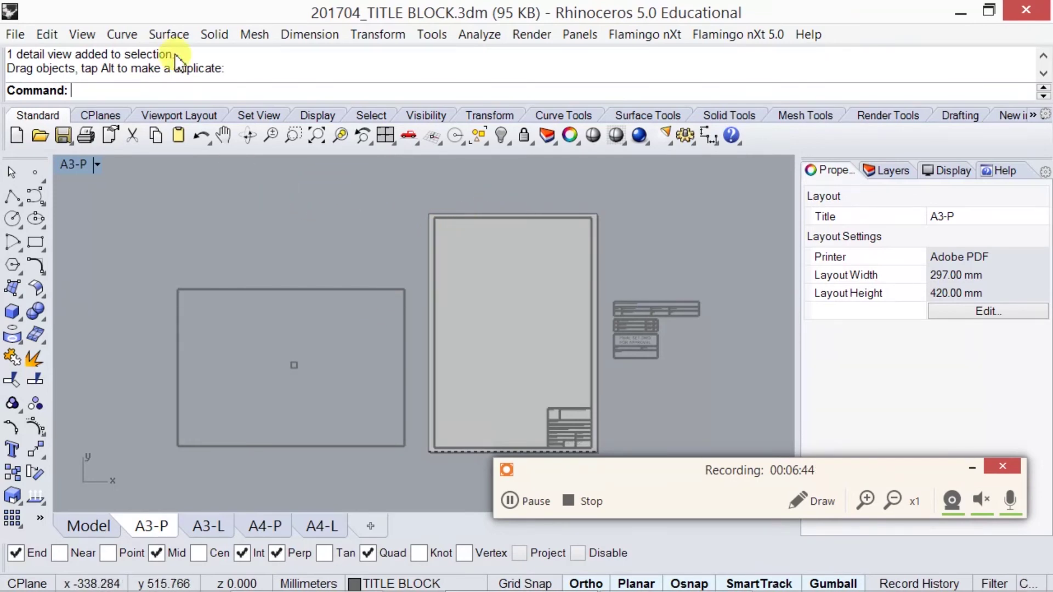
click(122, 34)
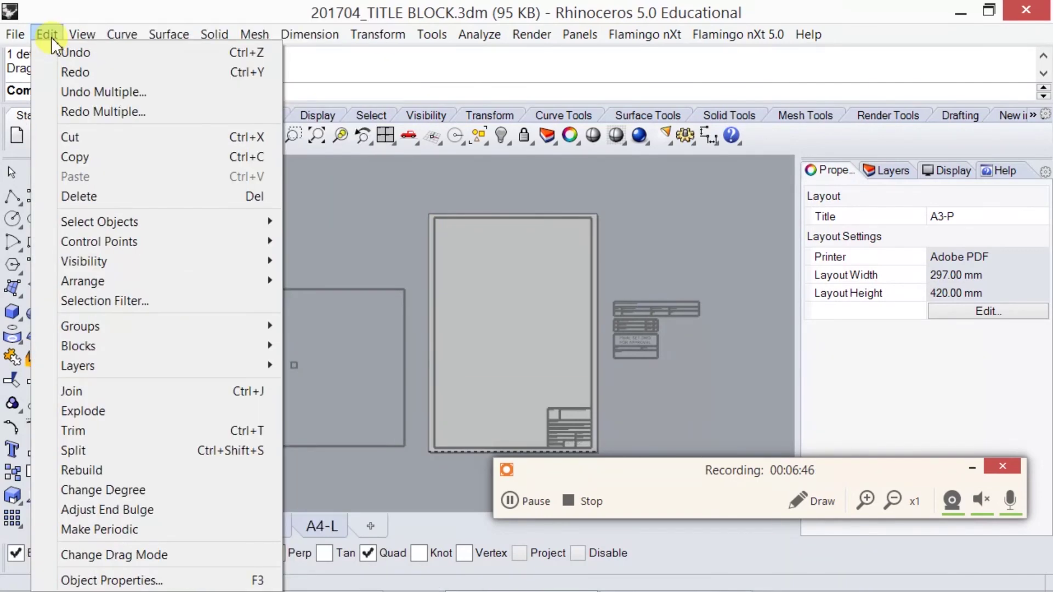